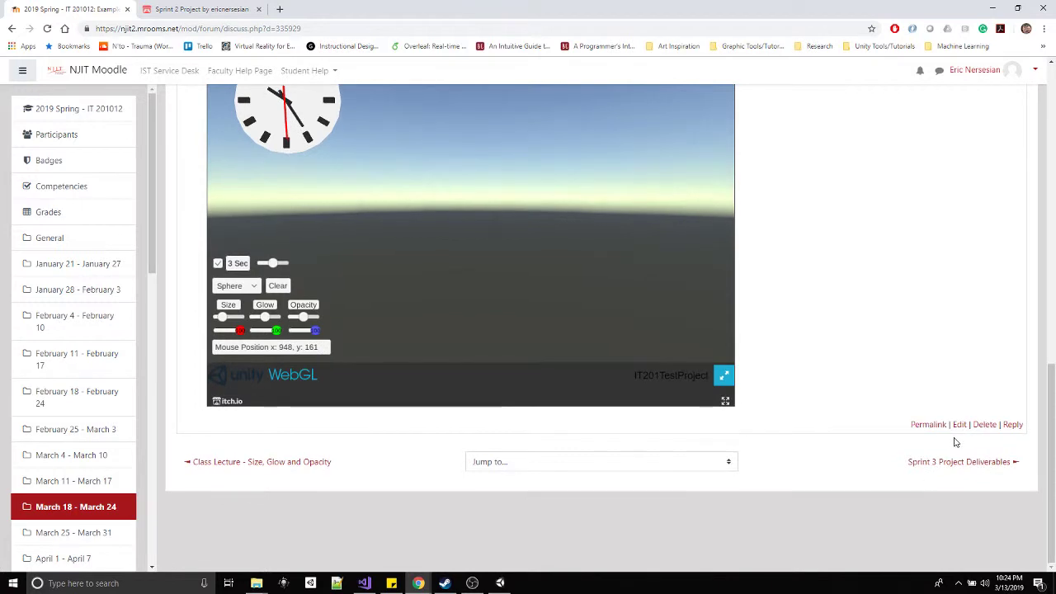
Open the Example Posting forum post for editing
left_click(958, 425)
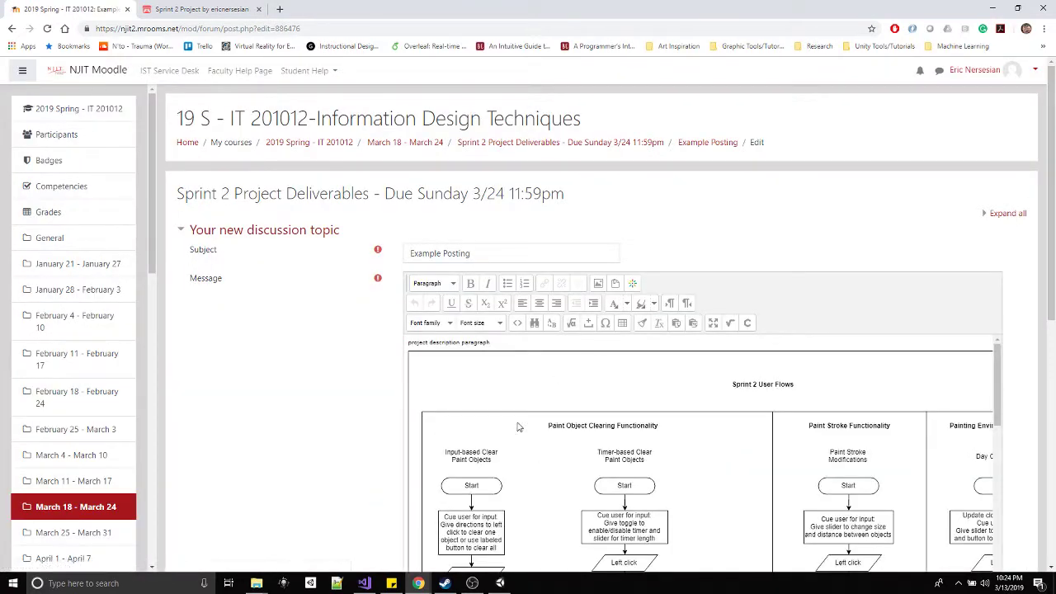
left_click_drag(490, 342, 406, 336)
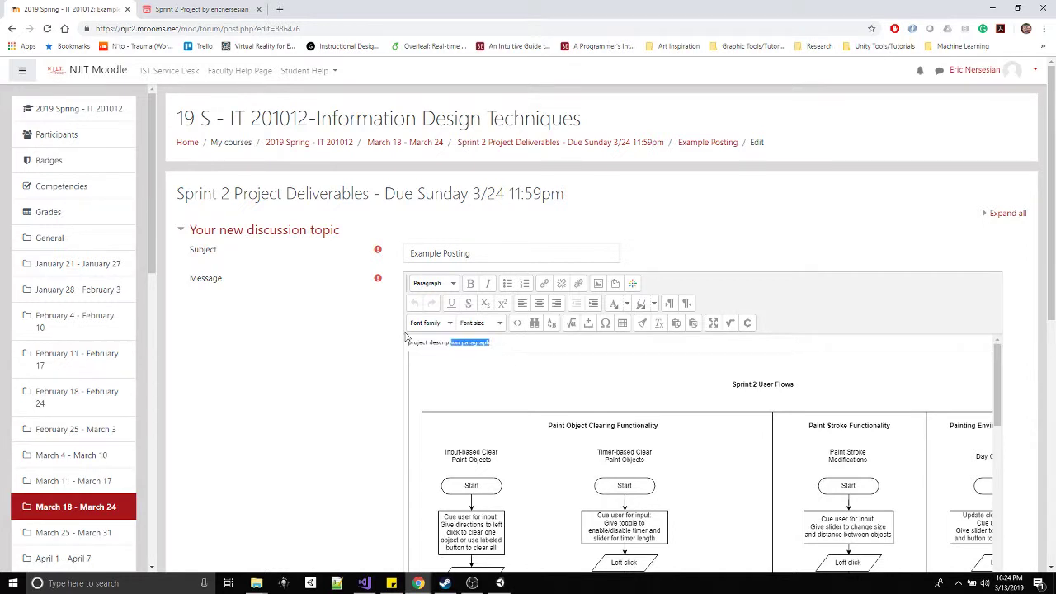
left_click(571, 343)
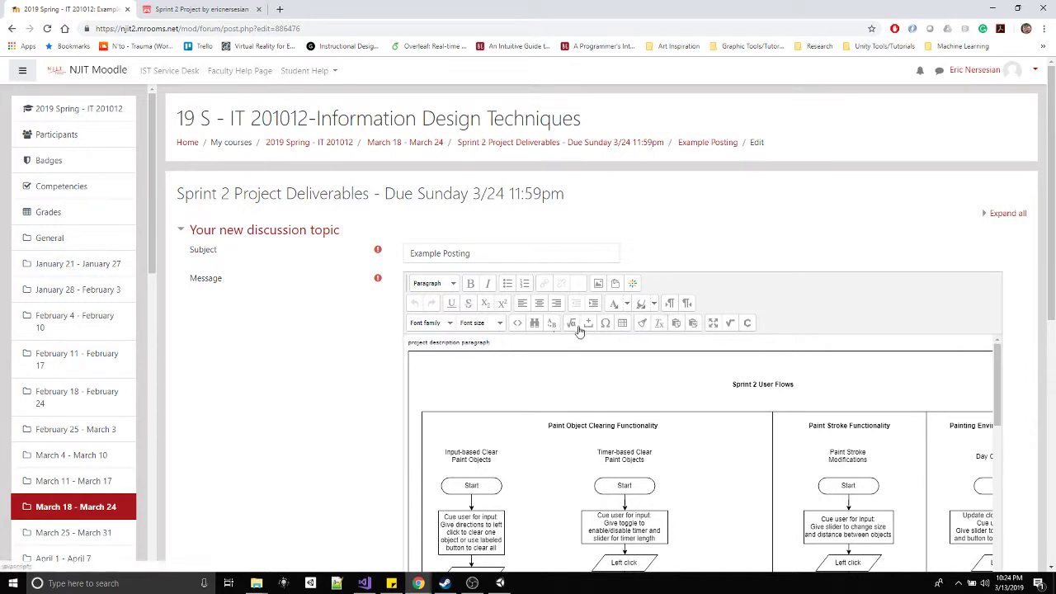
View the file upload form for inserting an image into the message and close it without inserting anything
left_click(599, 286)
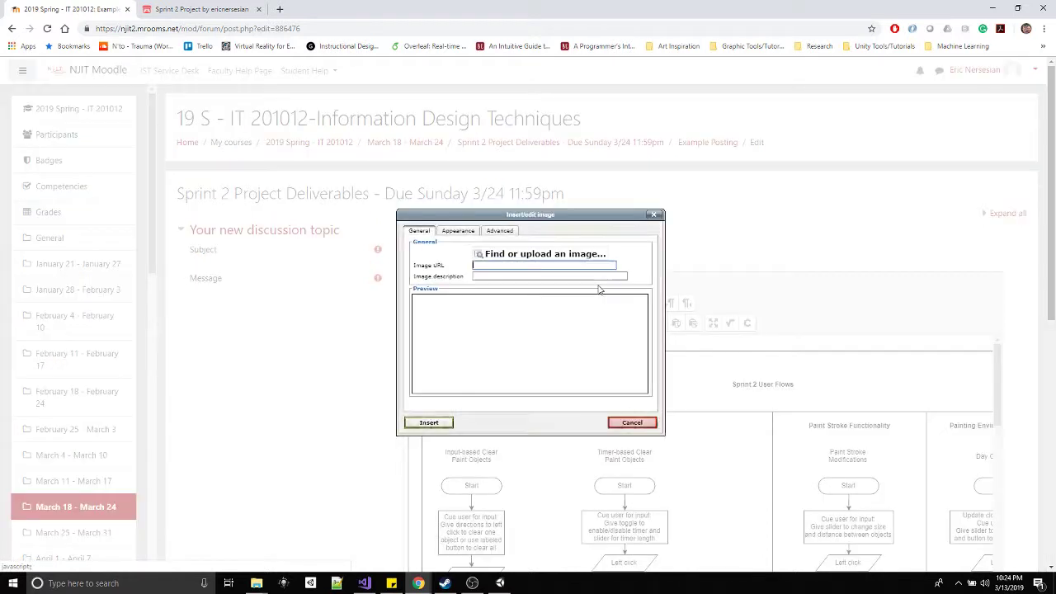
left_click(520, 256)
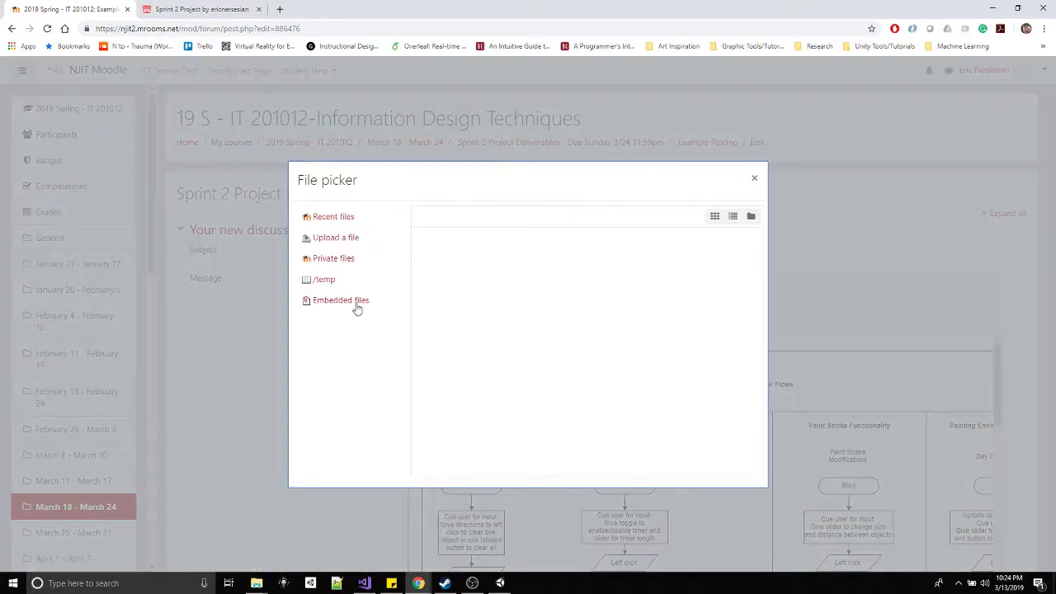
left_click(332, 239)
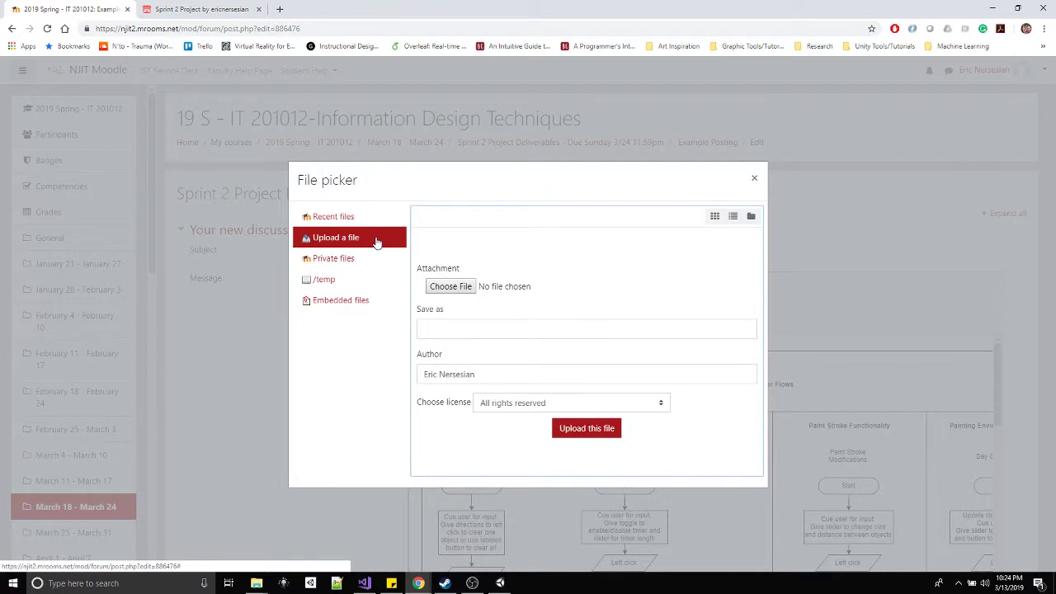
left_click(754, 179)
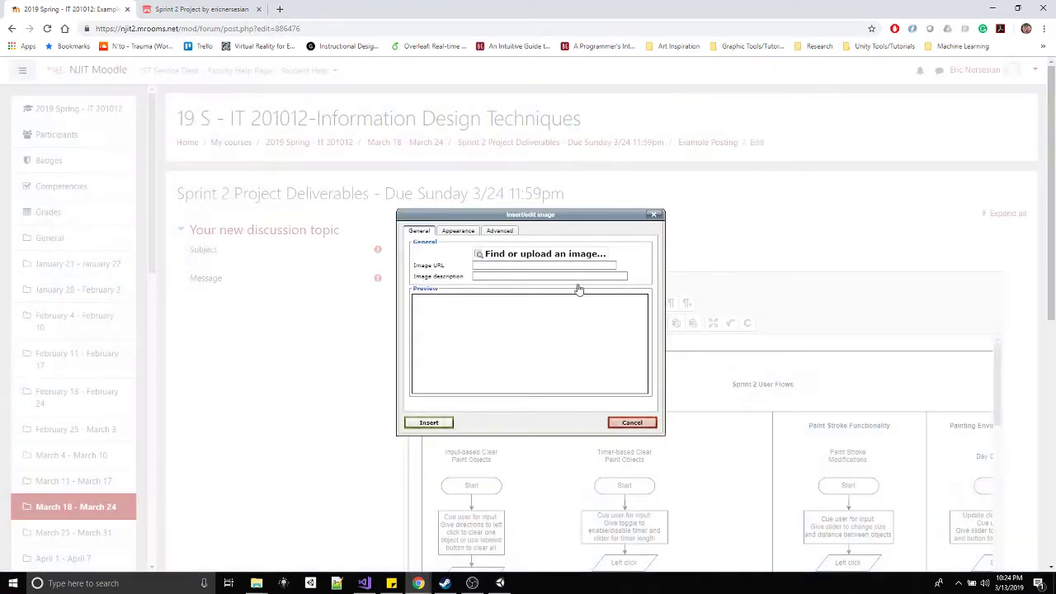
left_click(654, 214)
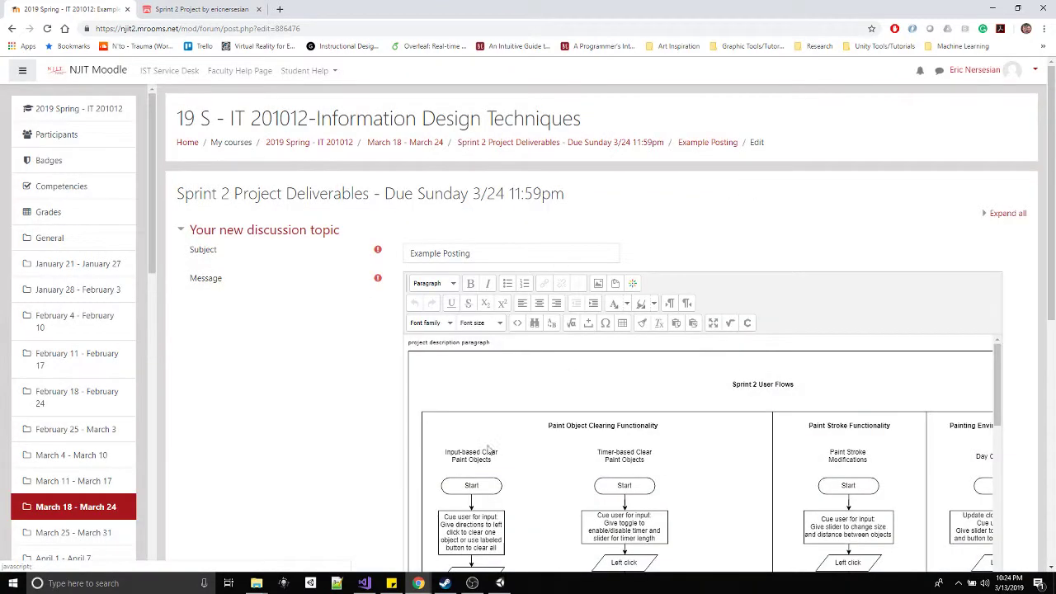
Enlarge the message editor box of the post
scroll(660, 398, "down", 1)
scroll(648, 384, "up", 1)
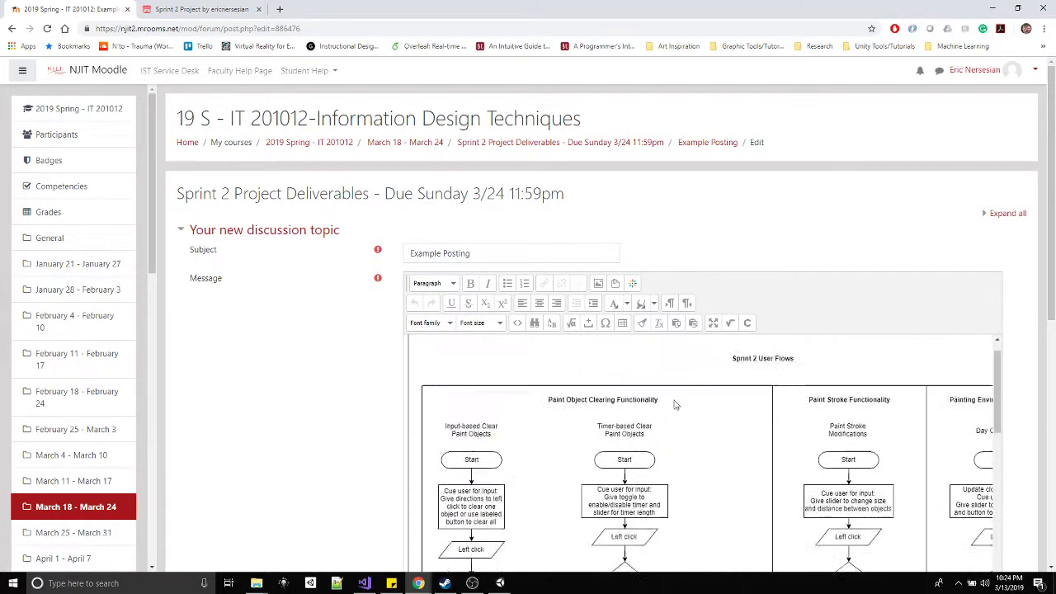
right_click(695, 460)
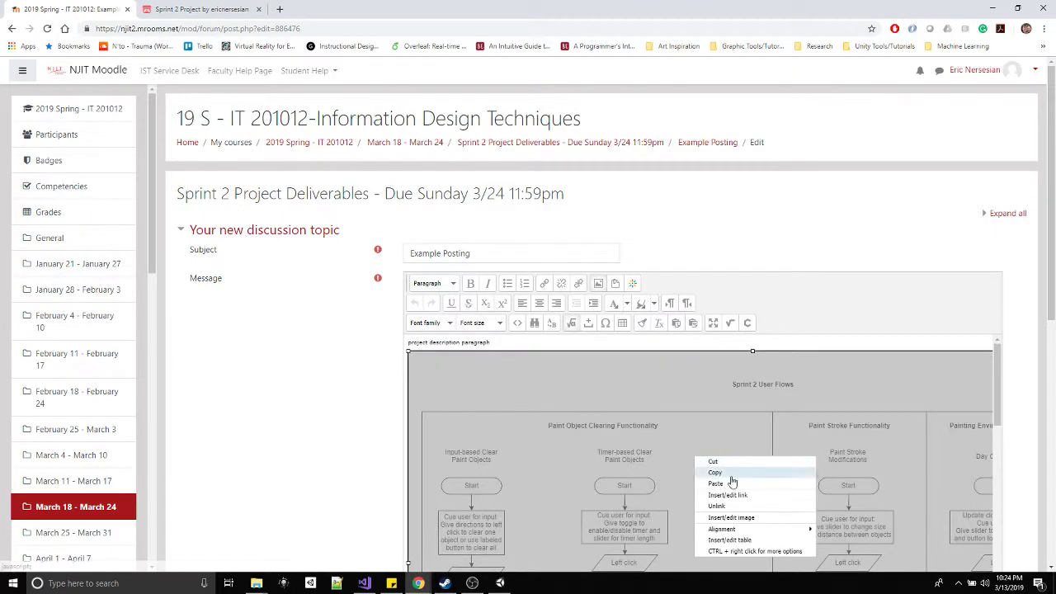
left_click(484, 400)
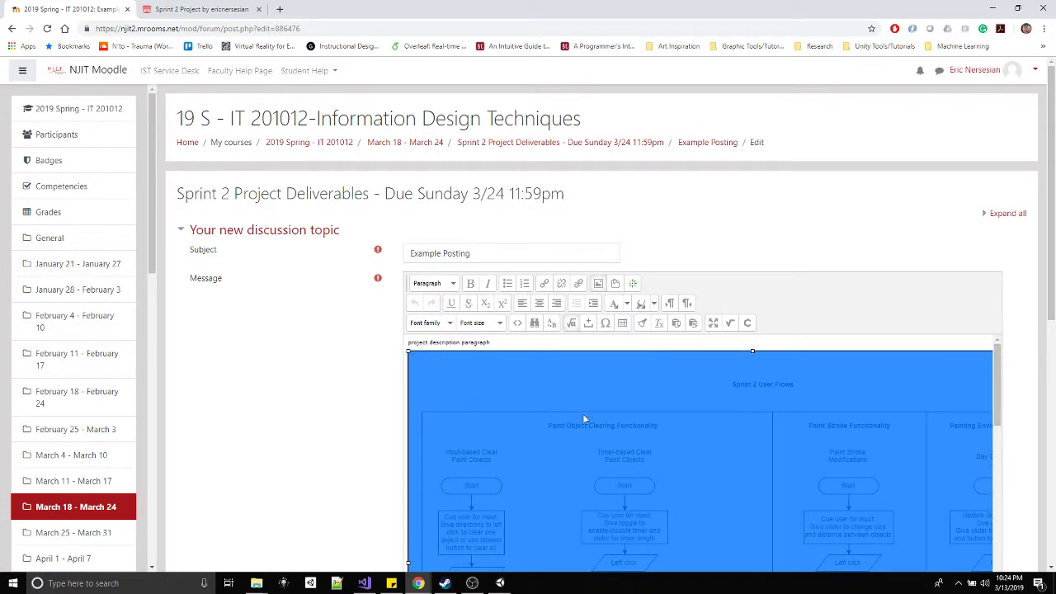
scroll(856, 389, "down", 3)
left_click_drag(1050, 289, 1028, 518)
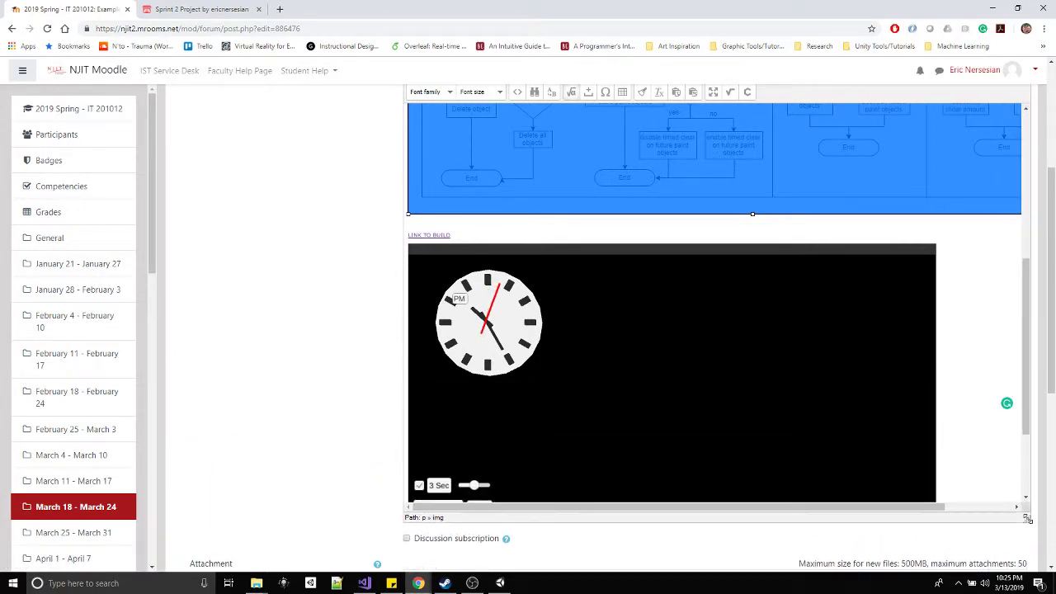
scroll(1017, 513, "up", 3)
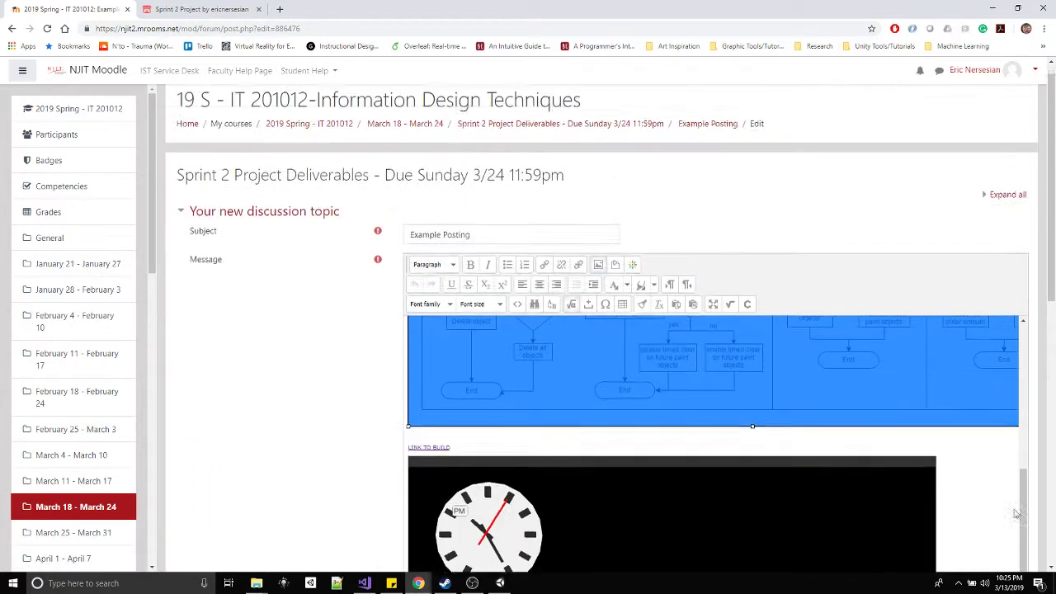
Shrink the Sprint 2 User Flows image in the message to about 1177 x 724 pixels
left_click(990, 457)
scroll(990, 457, "up", 2)
scroll(997, 421, "down", 1)
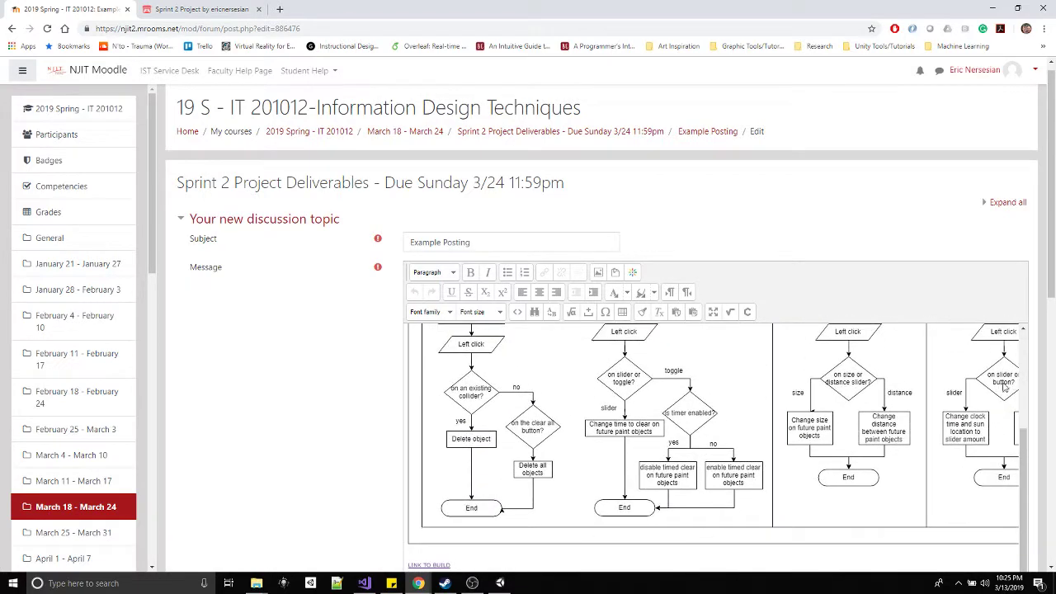
scroll(391, 299, "down", 5)
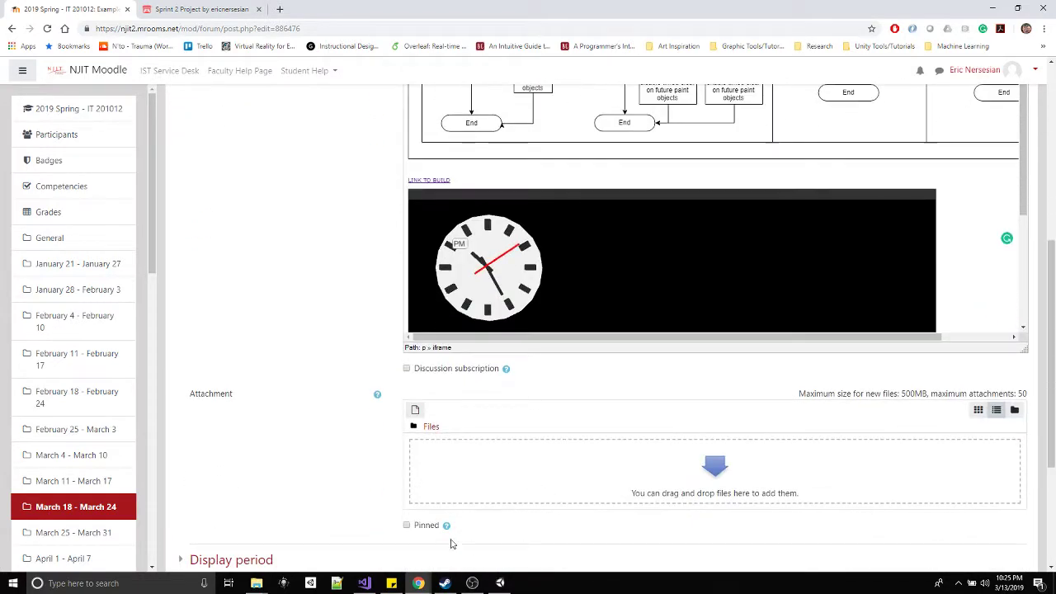
scroll(584, 387, "up", 3)
scroll(693, 350, "up", 2)
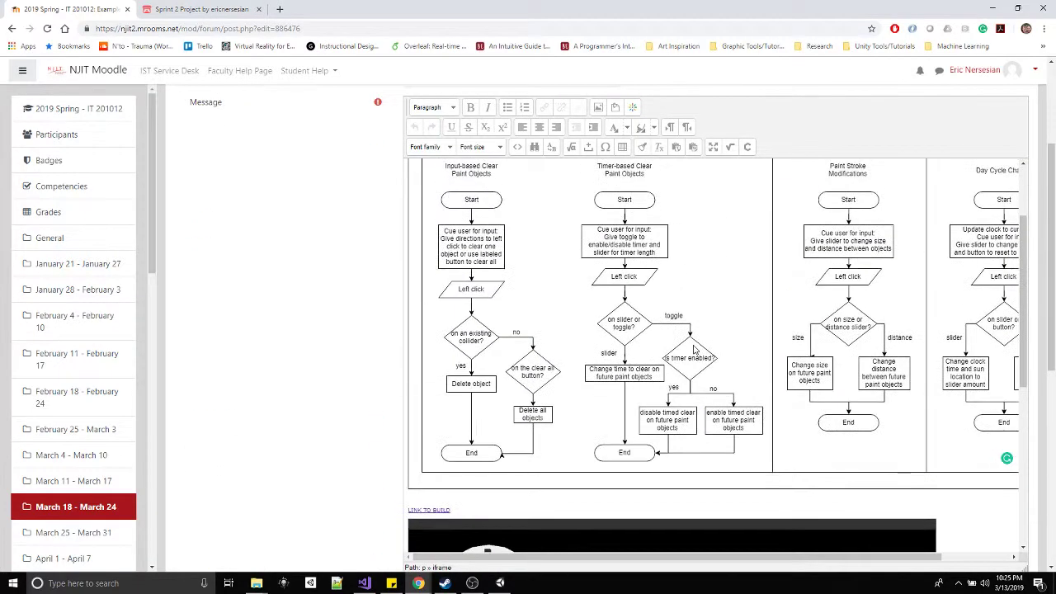
right_click(732, 290)
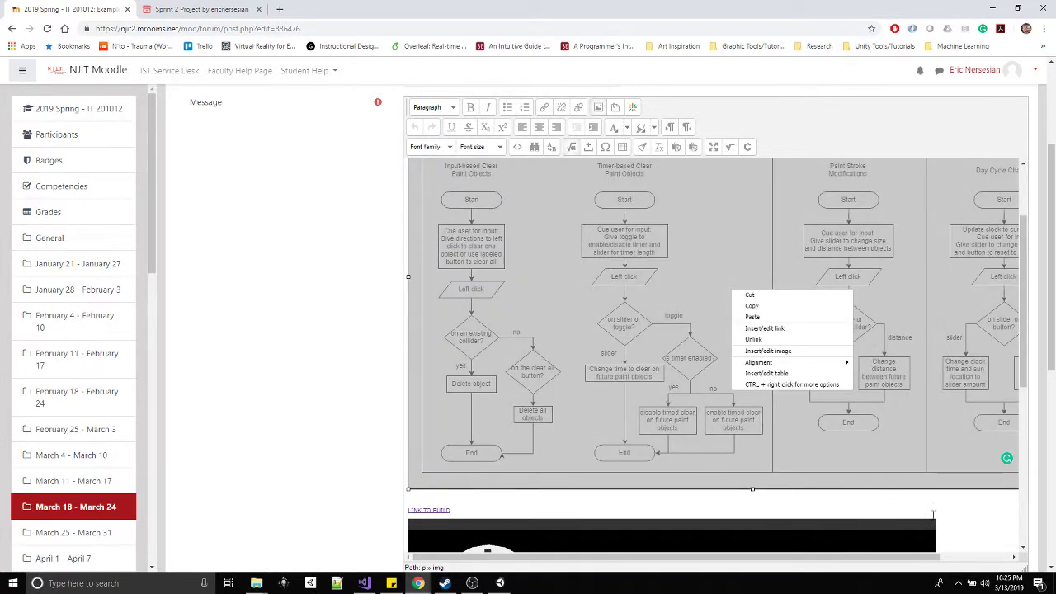
left_click_drag(870, 560, 945, 561)
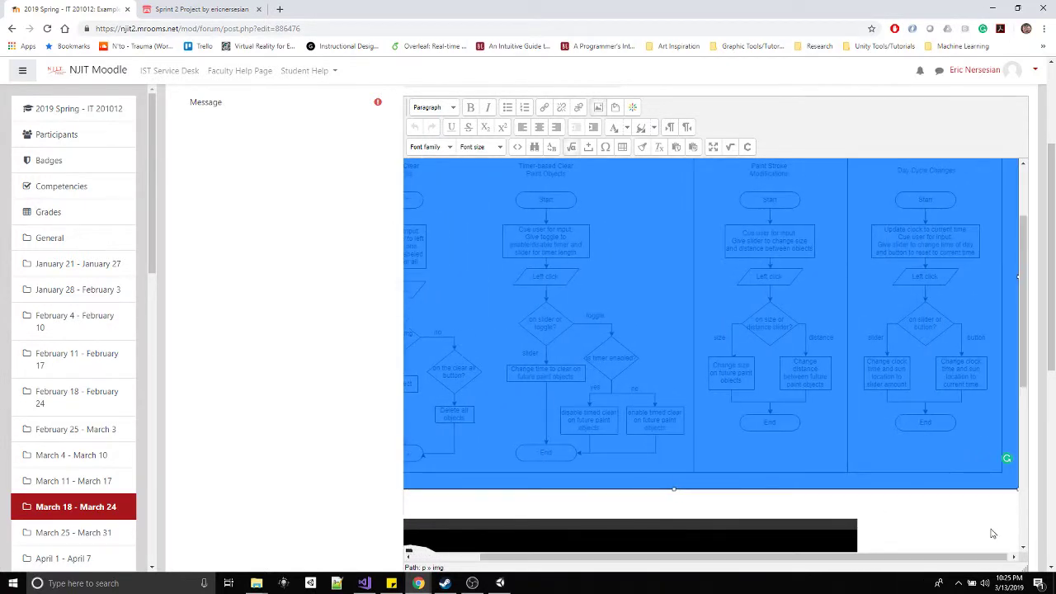
left_click_drag(1017, 489, 1038, 467)
scroll(782, 322, "up", 1)
key("ctrl+z")
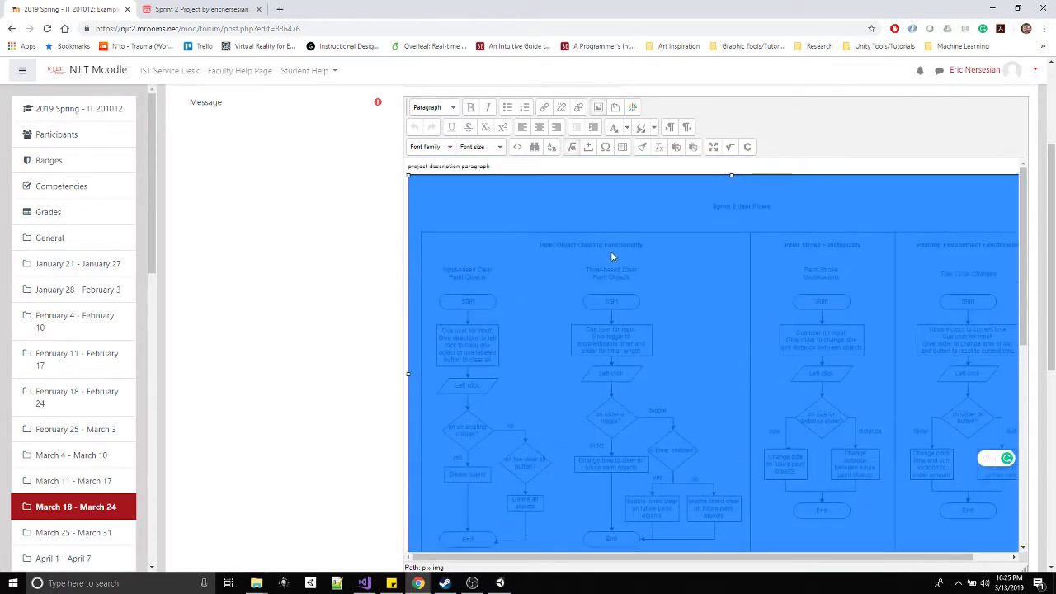
Inspect the dimensions in the flowchart image's properties and close them without making changes
right_click(639, 259)
mouse_move(684, 333)
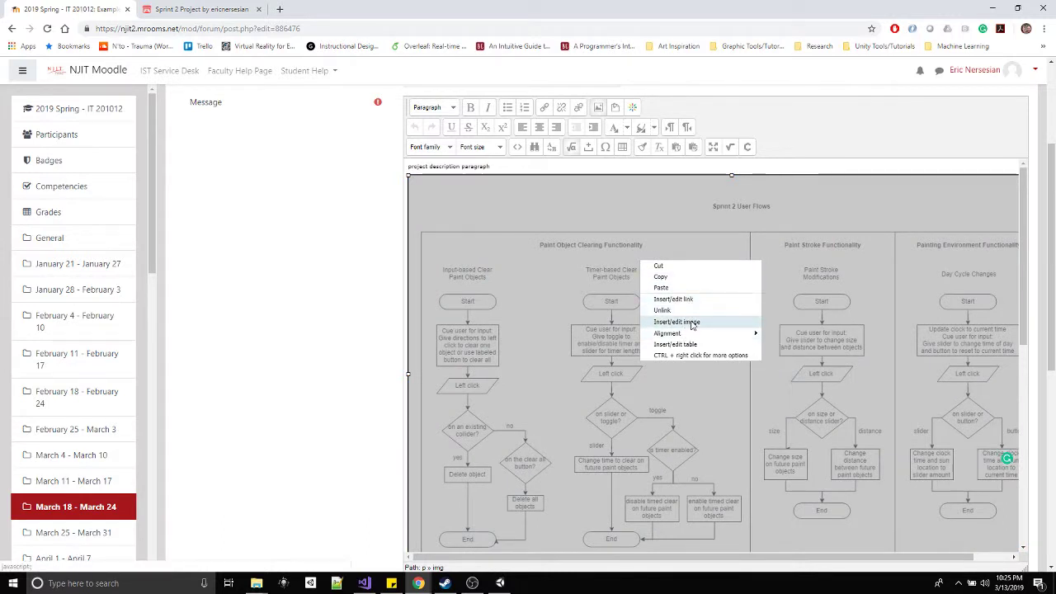
left_click(690, 321)
double_click(509, 317)
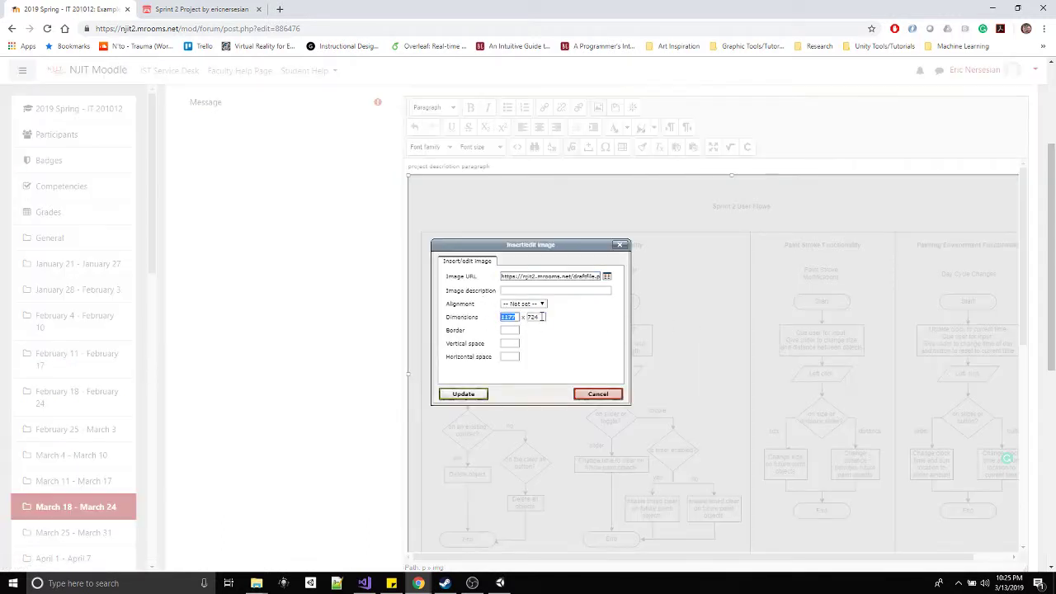
double_click(540, 317)
double_click(512, 319)
key("Tab")
left_click(609, 397)
left_click(288, 300)
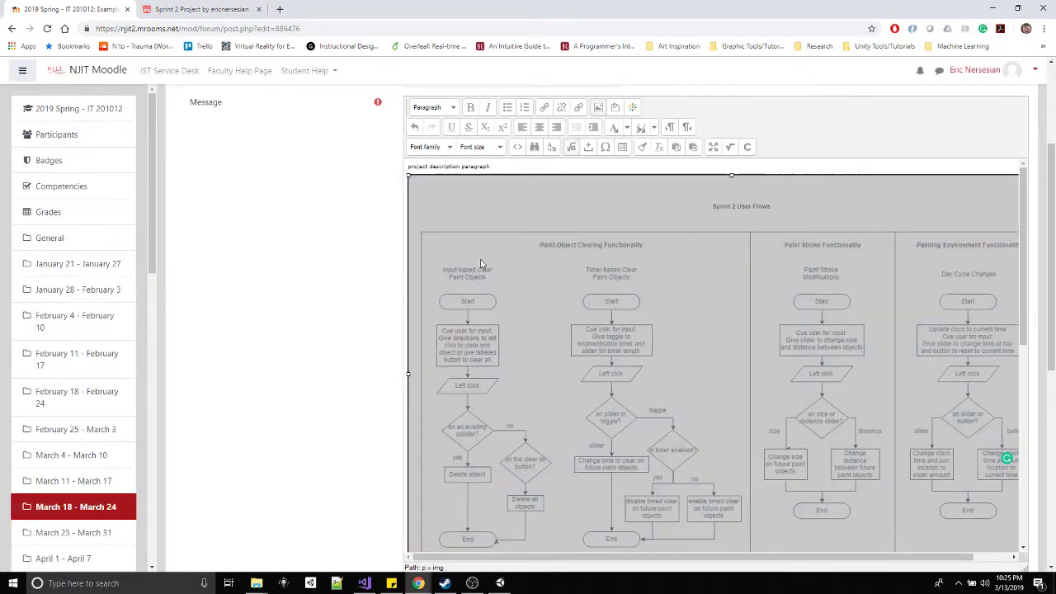
scroll(508, 274, "up", 1)
left_click(519, 221)
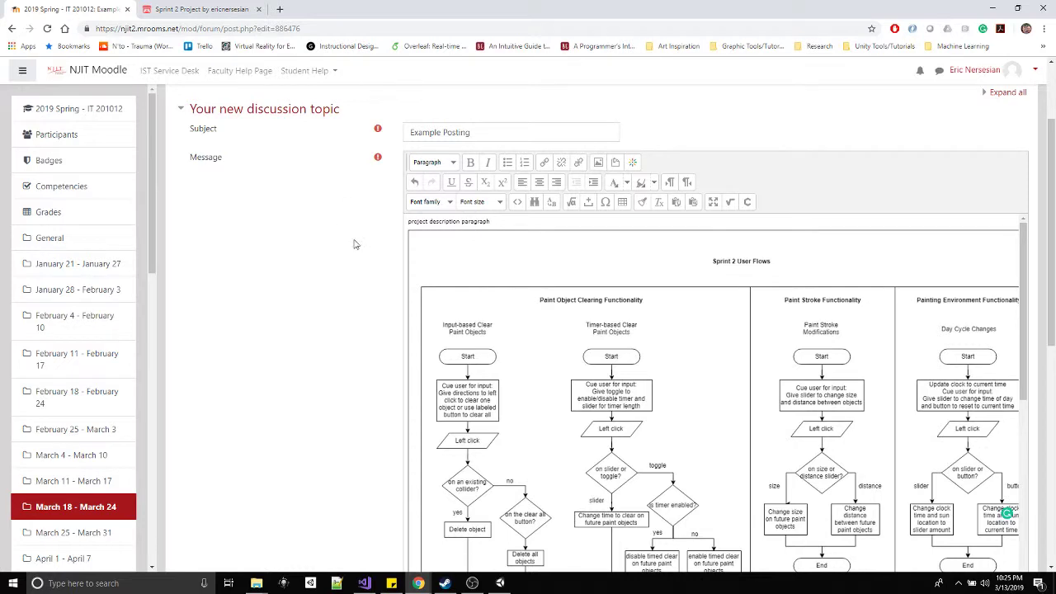
scroll(667, 395, "down", 2)
scroll(666, 395, "up", 2)
scroll(696, 355, "down", 5)
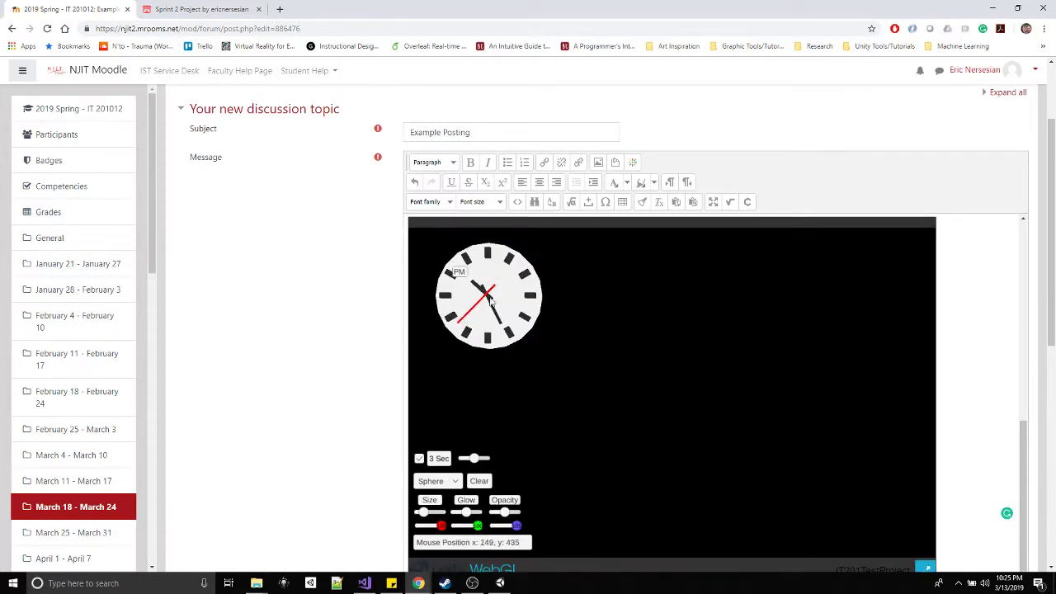
scroll(474, 281, "up", 3)
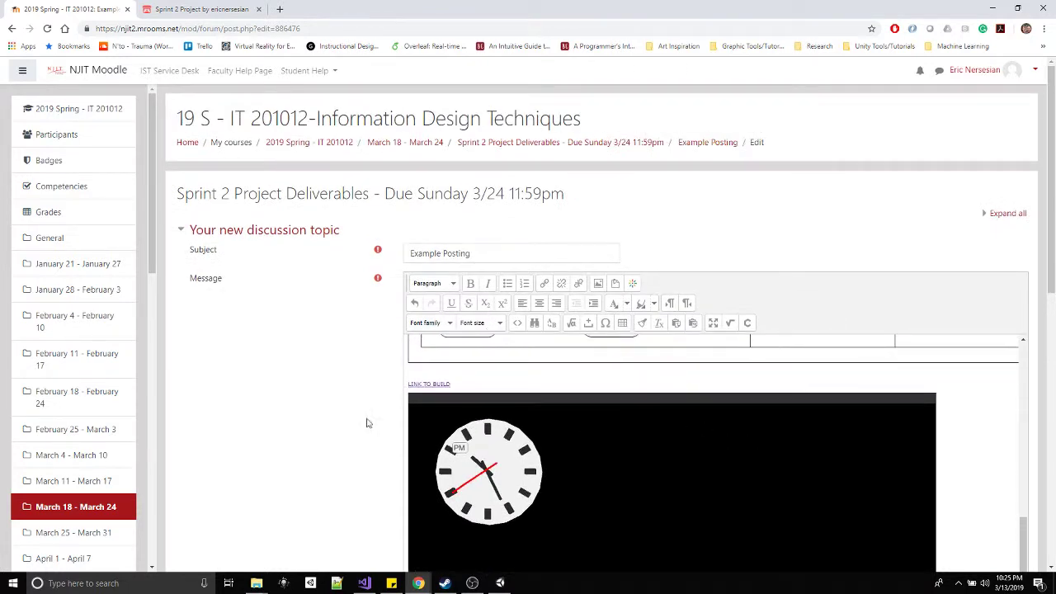
left_click_drag(475, 384, 332, 382)
left_click(459, 385)
left_click_drag(469, 387, 411, 393)
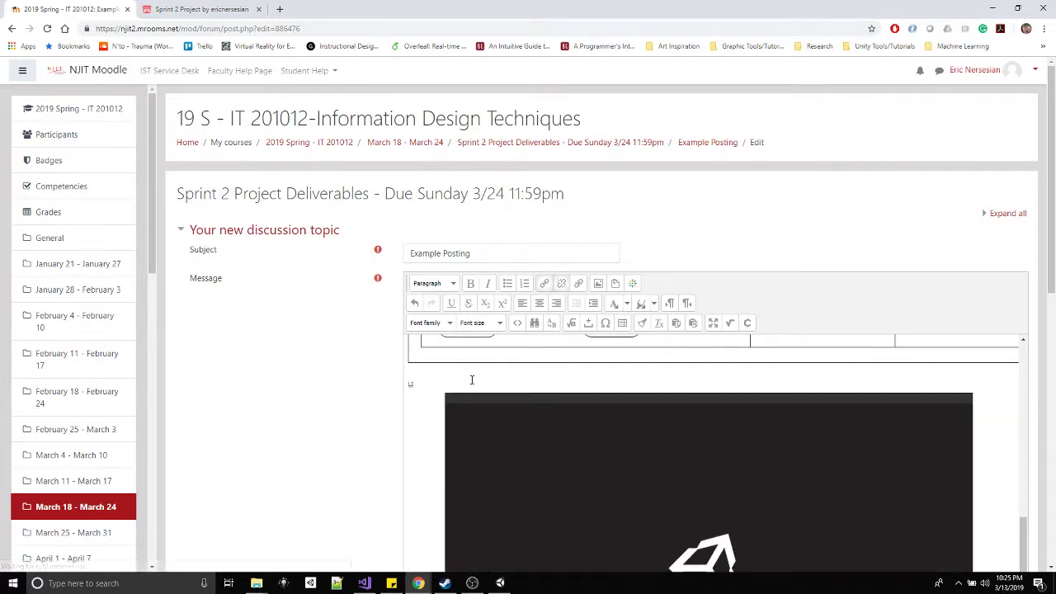
key("ctrl+z")
Start a hyperlink on the LINK TO BUILD text and set its target to Open in new window (_blank)
triple_click(446, 382)
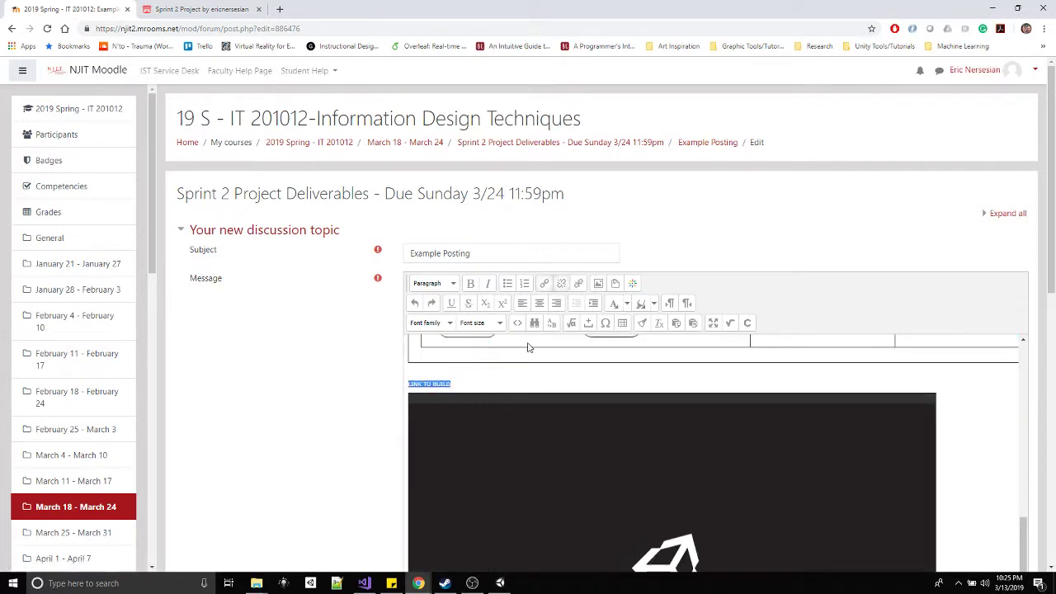
left_click(546, 284)
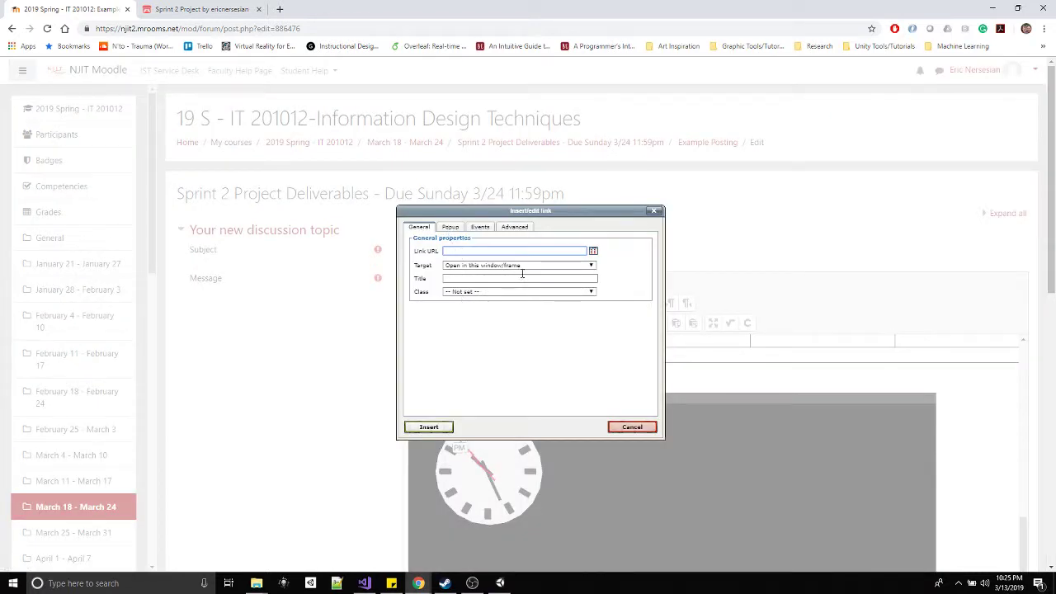
left_click(512, 227)
left_click(480, 226)
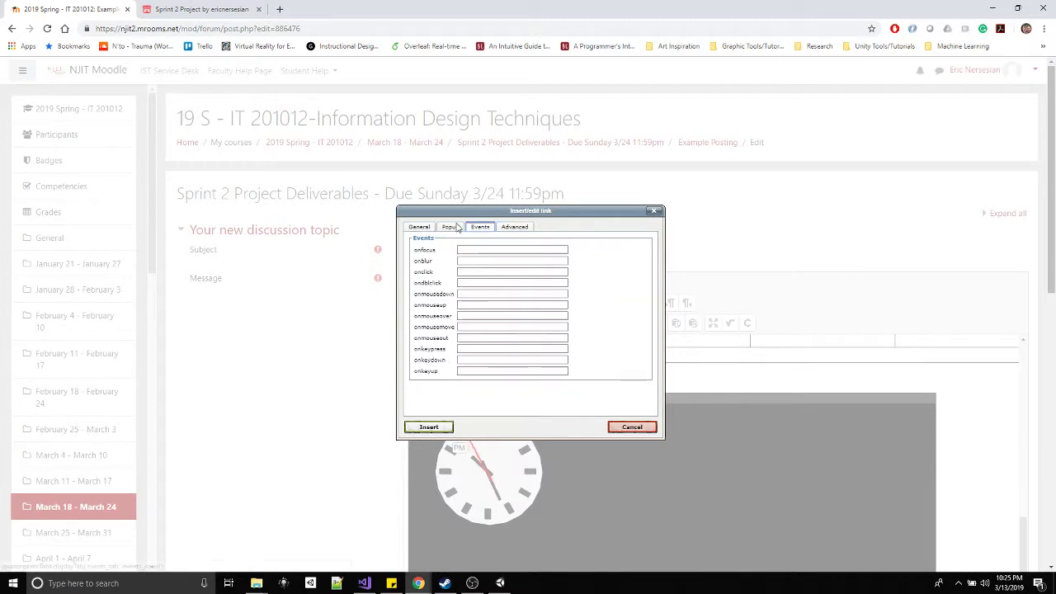
left_click(418, 227)
left_click(475, 265)
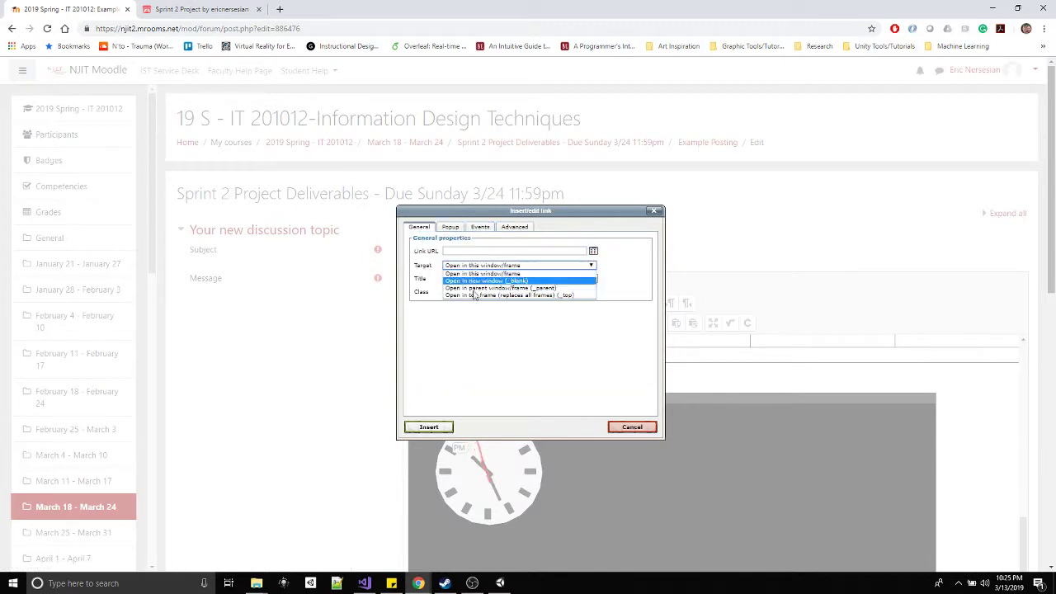
left_click(487, 280)
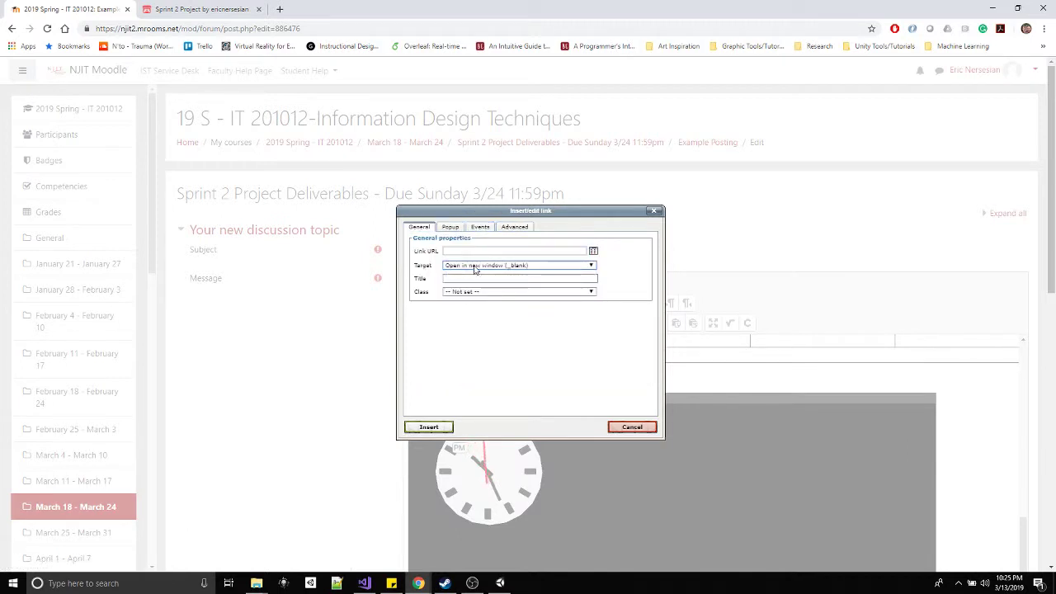
Switch to the itch.io page of the Sprint 2 Project and copy its web address
left_click(175, 10)
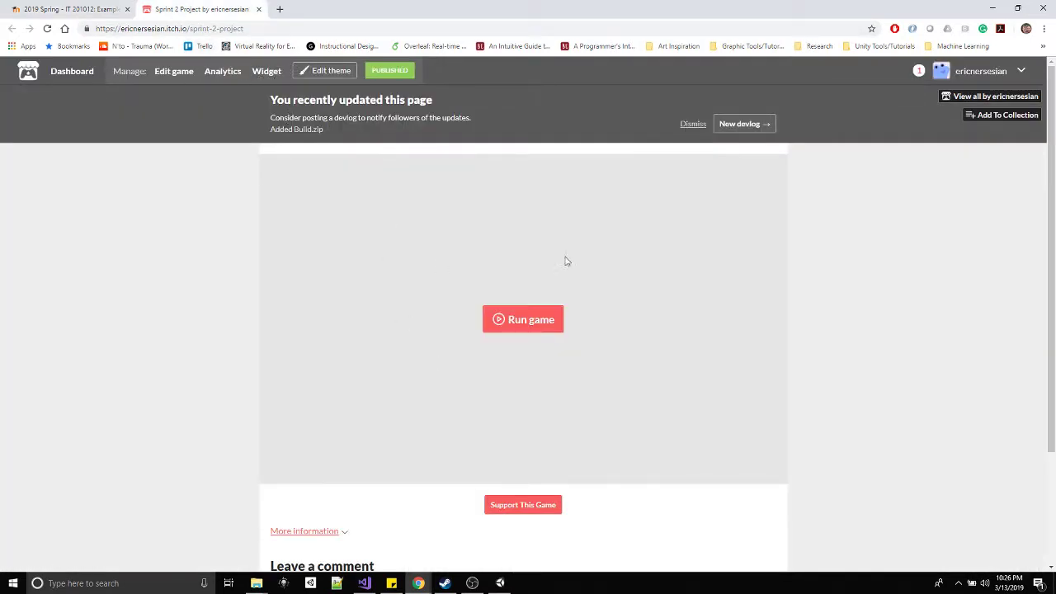
left_click(208, 47)
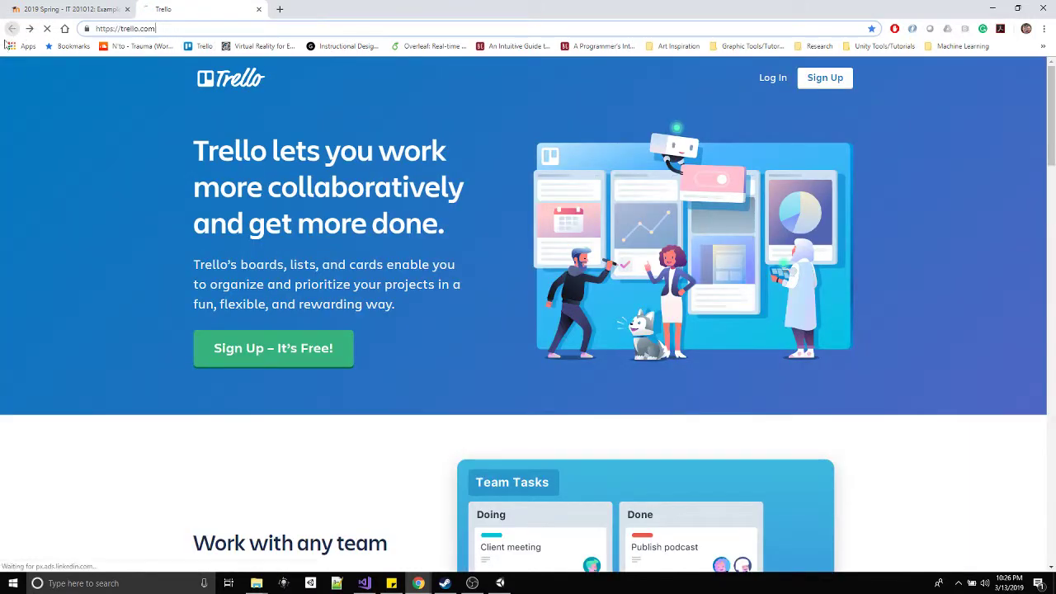
left_click(11, 28)
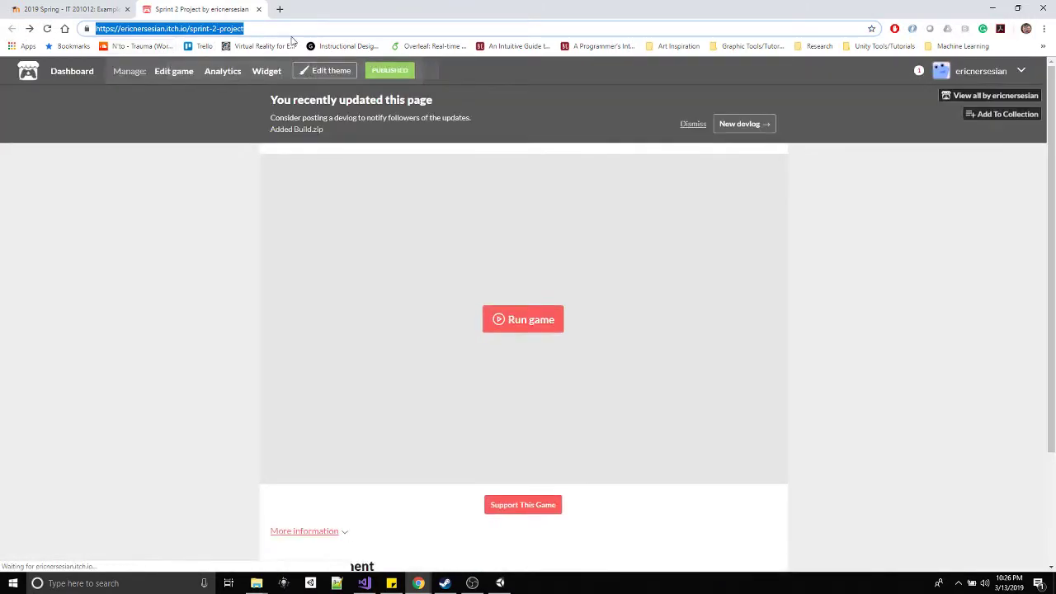
left_click(264, 29)
left_click_drag(264, 28, 96, 28)
right_click(133, 29)
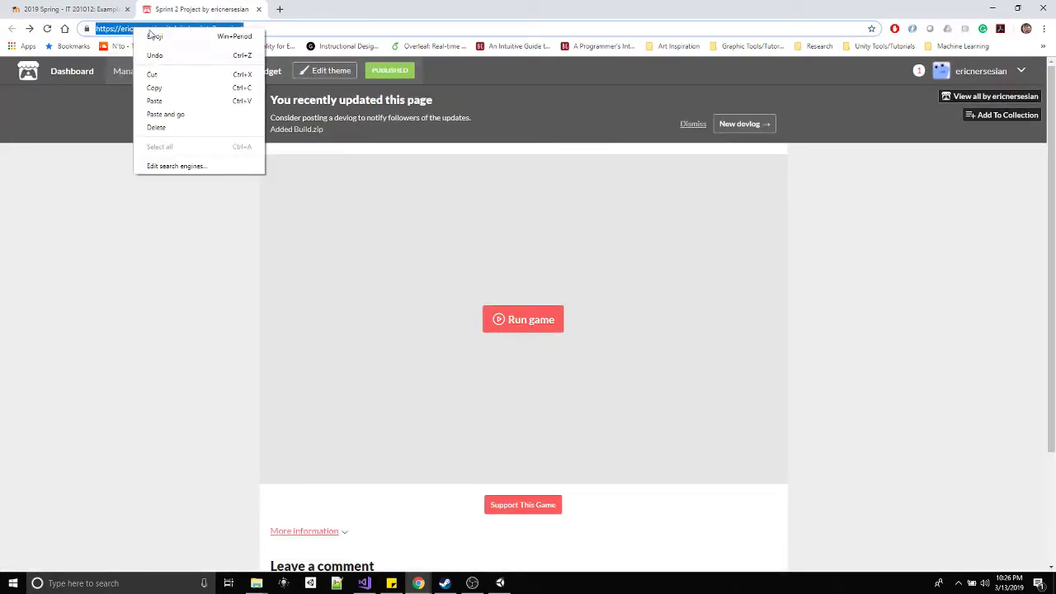
left_click(153, 85)
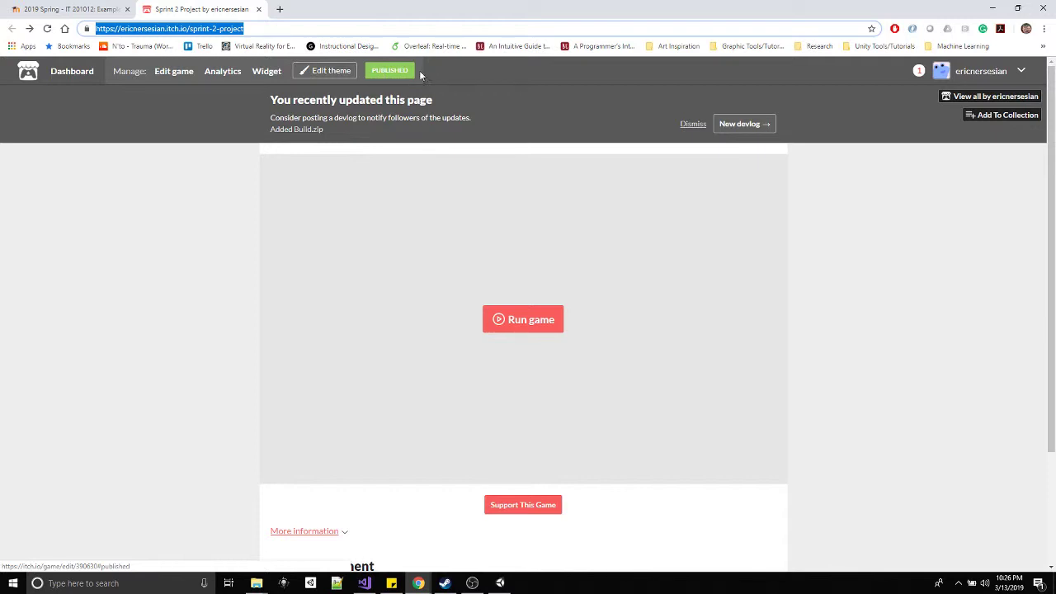
Paste the copied itch.io address as the link URL, keep the target Open in new window (_blank), and insert the link on LINK TO BUILD
left_click(82, 9)
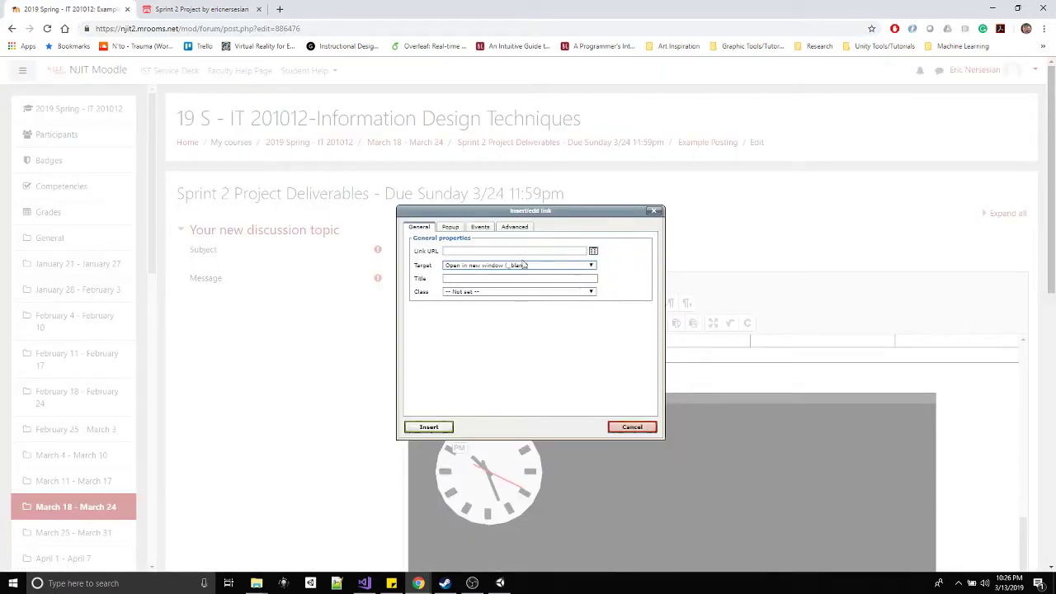
left_click(454, 251)
right_click(451, 252)
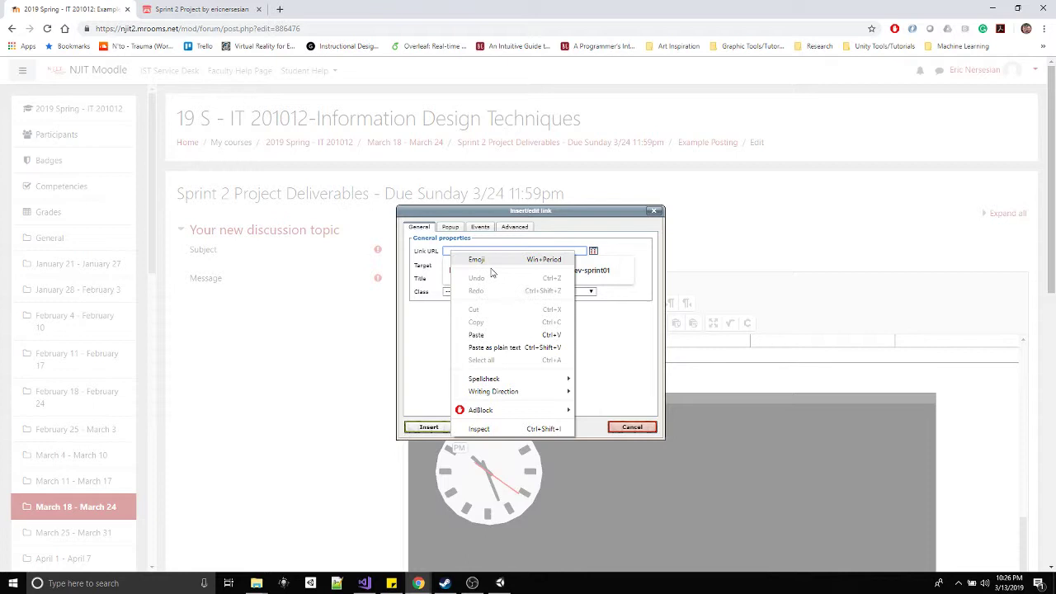
left_click(486, 335)
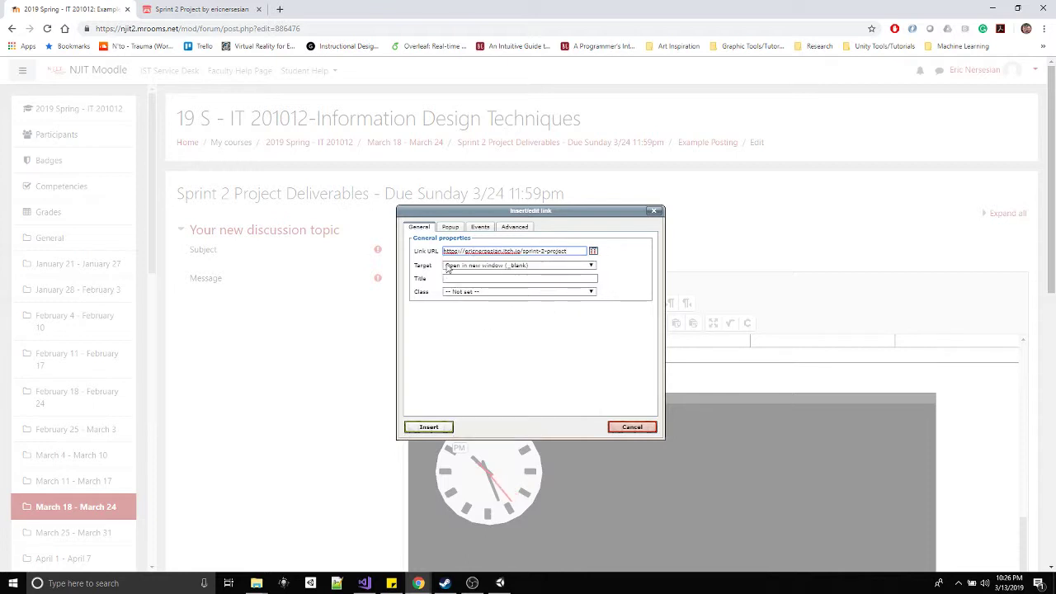
left_click(518, 265)
left_click(495, 282)
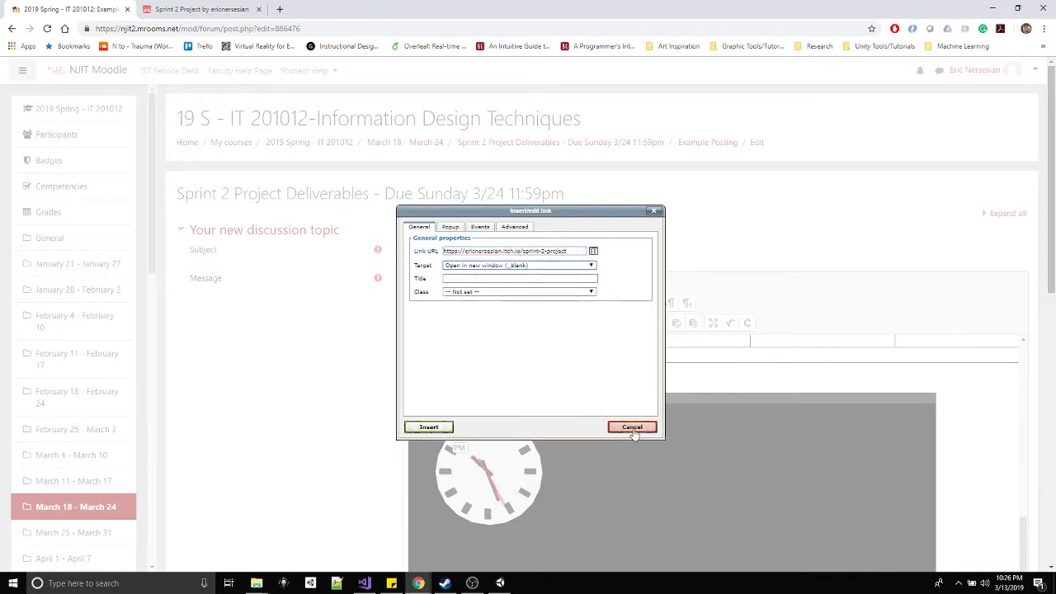
left_click(427, 426)
triple_click(441, 384)
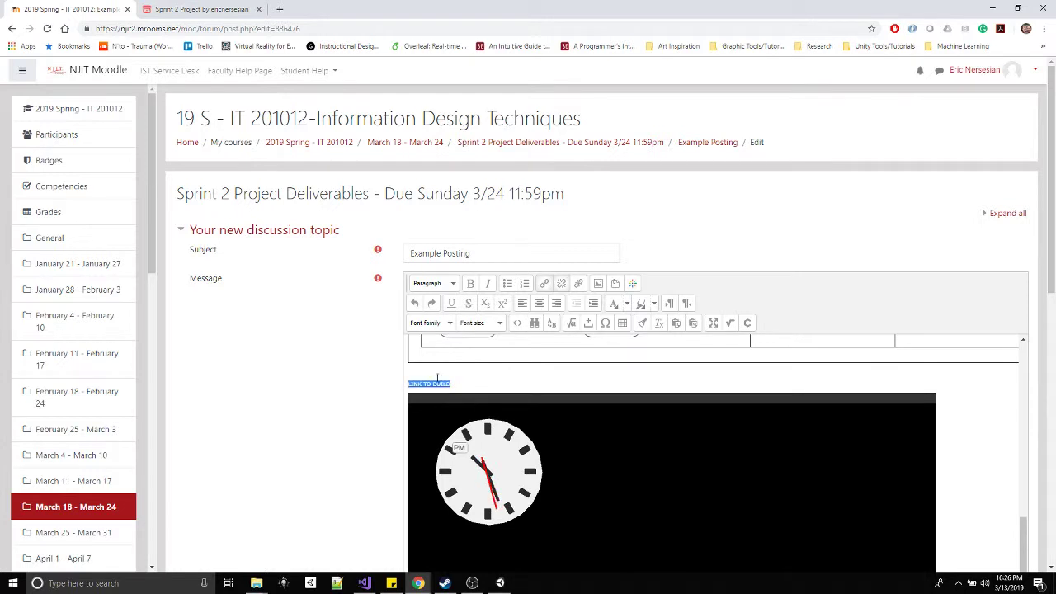
Open the message's HTML source, then bring up the Embed game settings for the Sprint 2 Project on itch.io
scroll(463, 388, "down", 1)
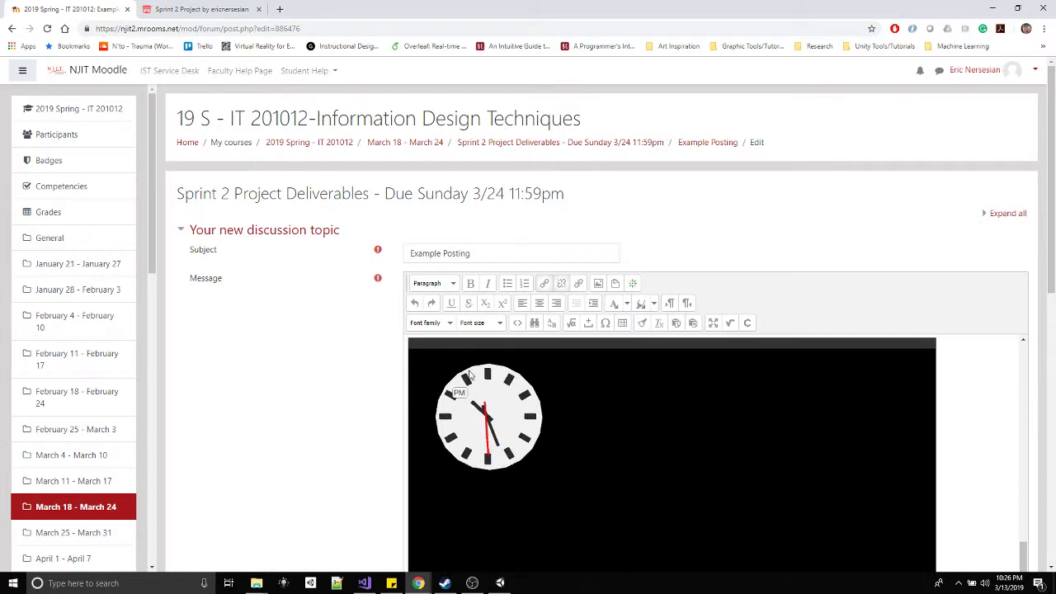
left_click(519, 322)
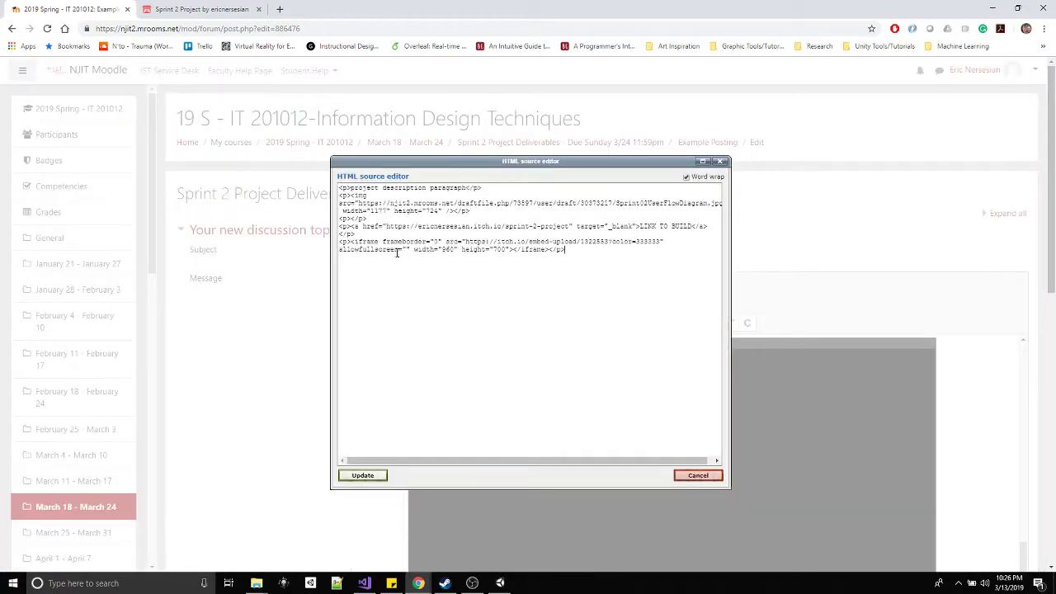
left_click(195, 13)
left_click(268, 71)
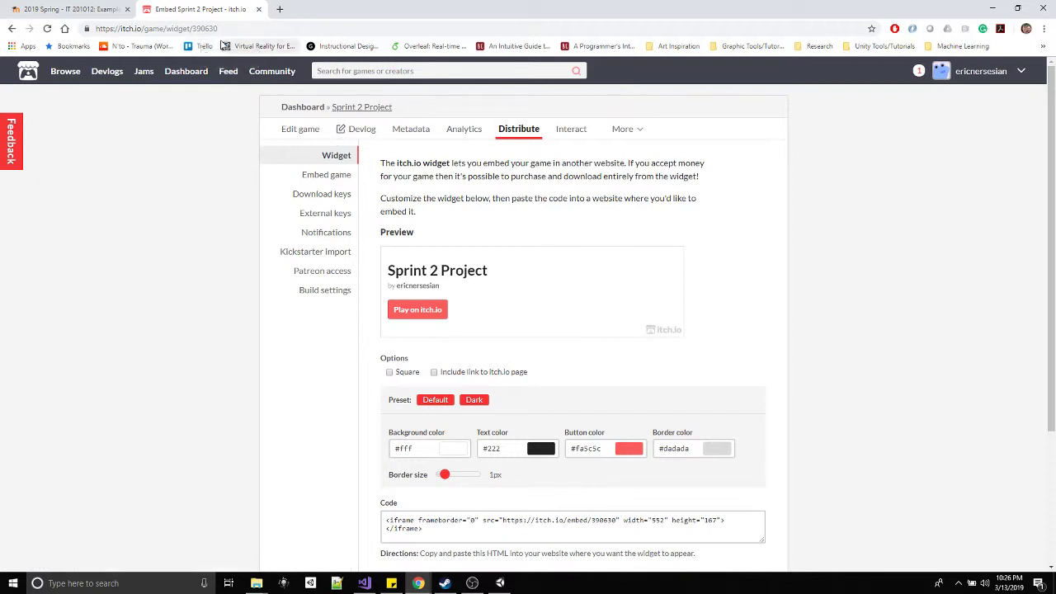
left_click(337, 176)
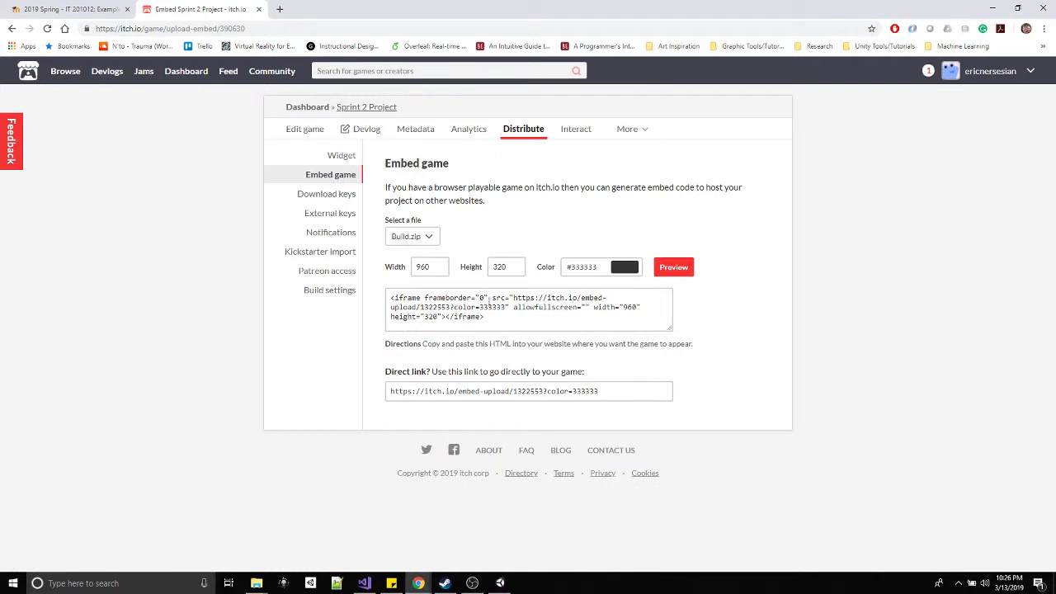
Copy the complete iframe embed code generated for Build.zip
left_click_drag(505, 324, 372, 294)
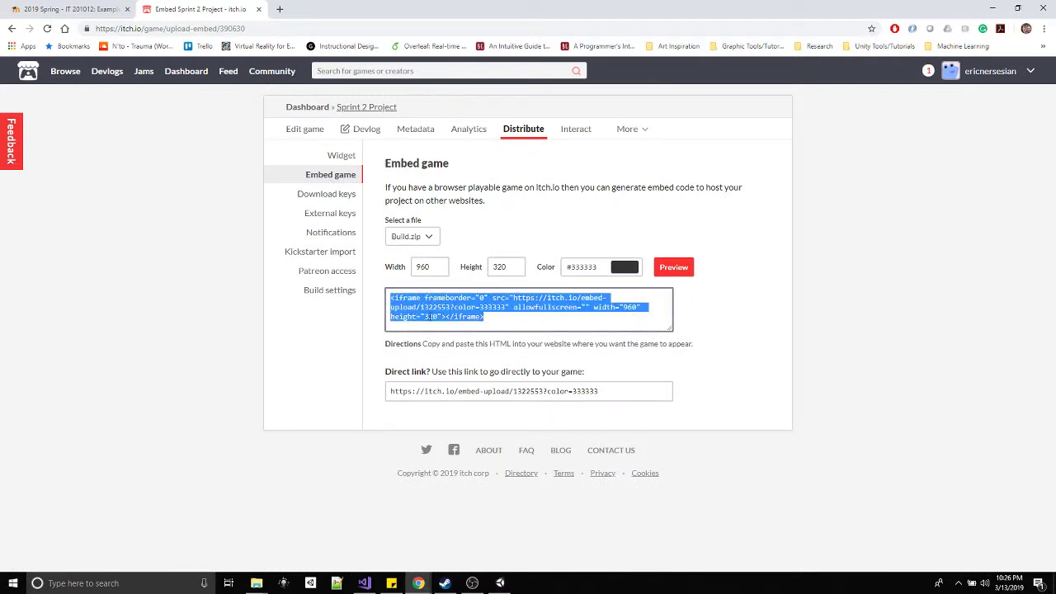
left_click(434, 324)
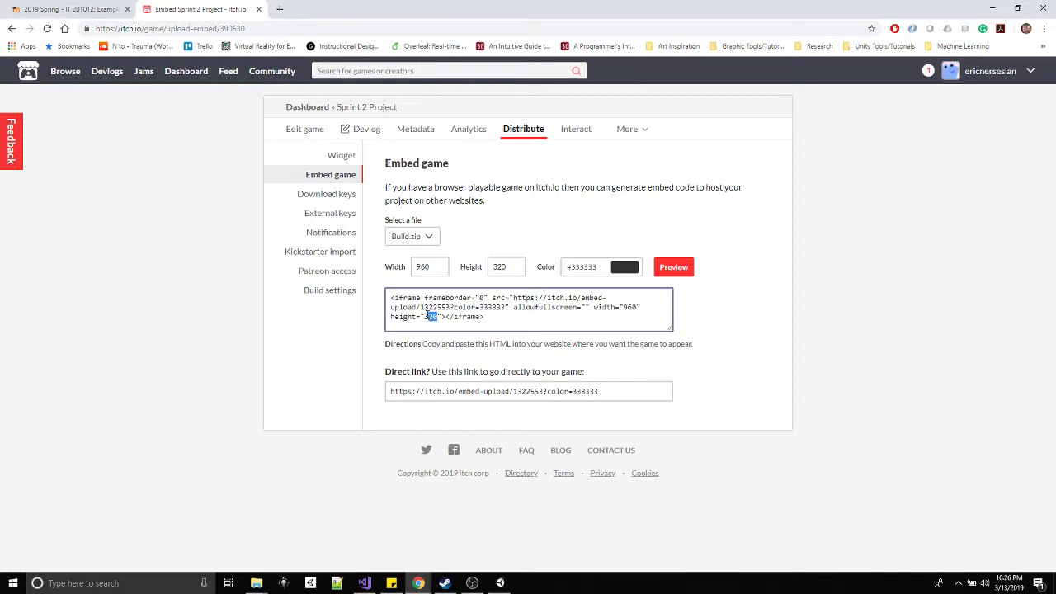
triple_click(428, 317)
left_click(435, 319)
left_click_drag(495, 317, 386, 296)
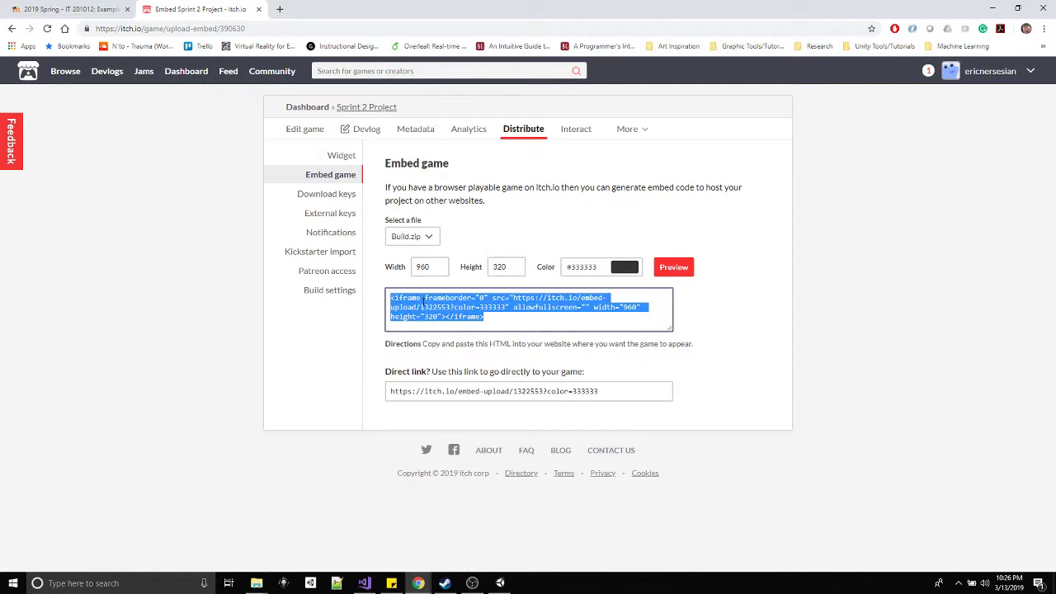
right_click(424, 297)
left_click(438, 308)
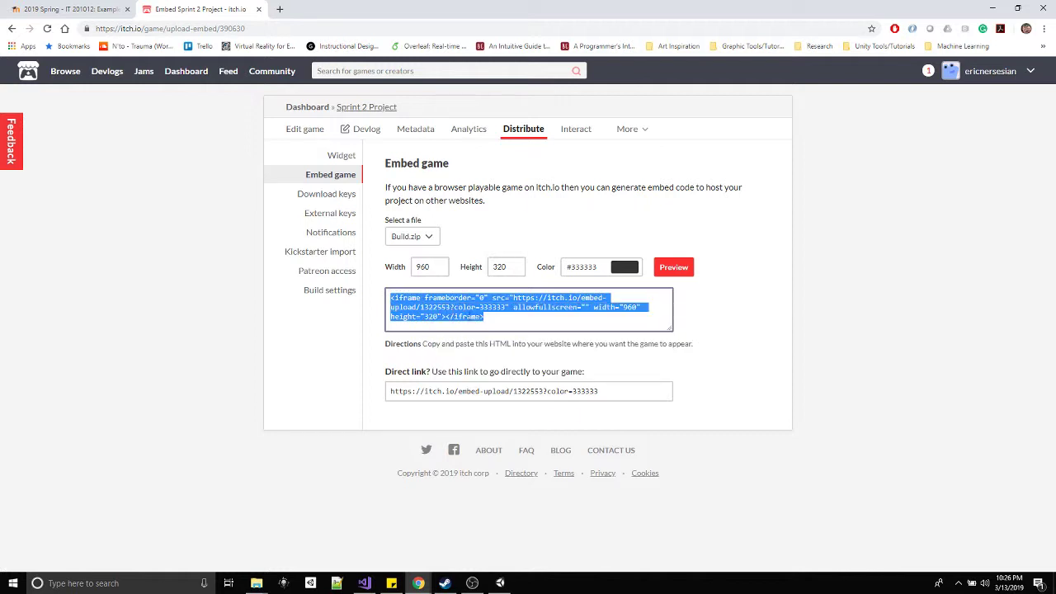
Back in the Moodle post's HTML source, replace the existing iframe code in the last paragraph with the copied embed code
left_click(87, 10)
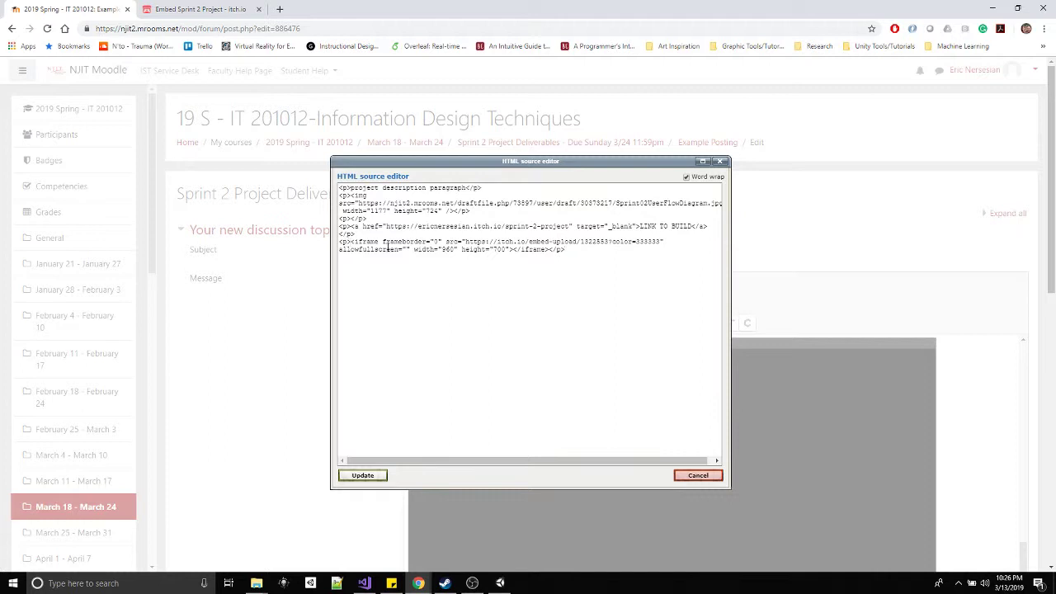
left_click_drag(549, 249, 353, 241)
key("BackSpace")
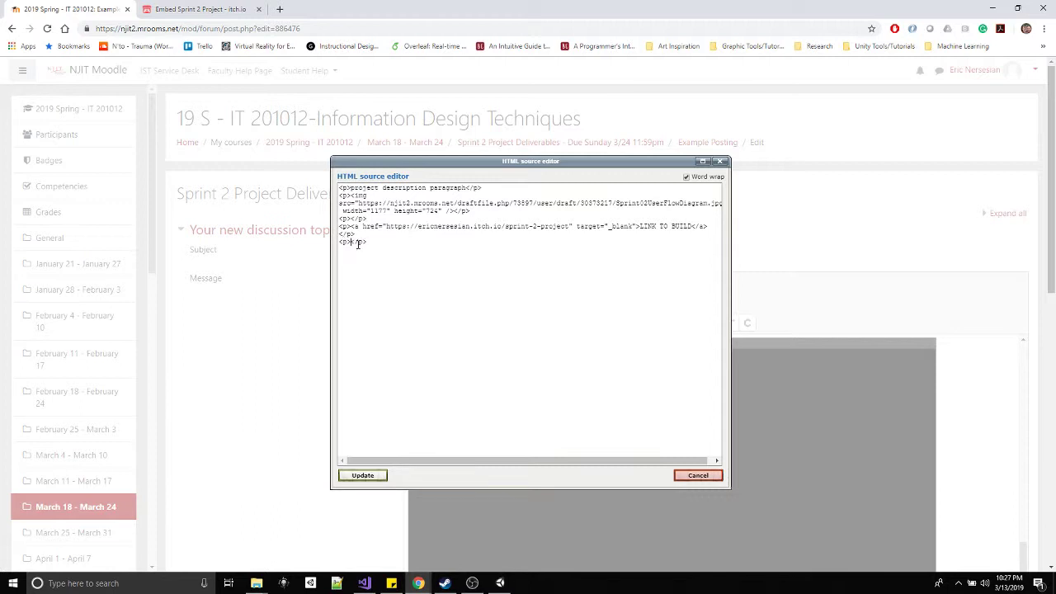
key("ctrl+v")
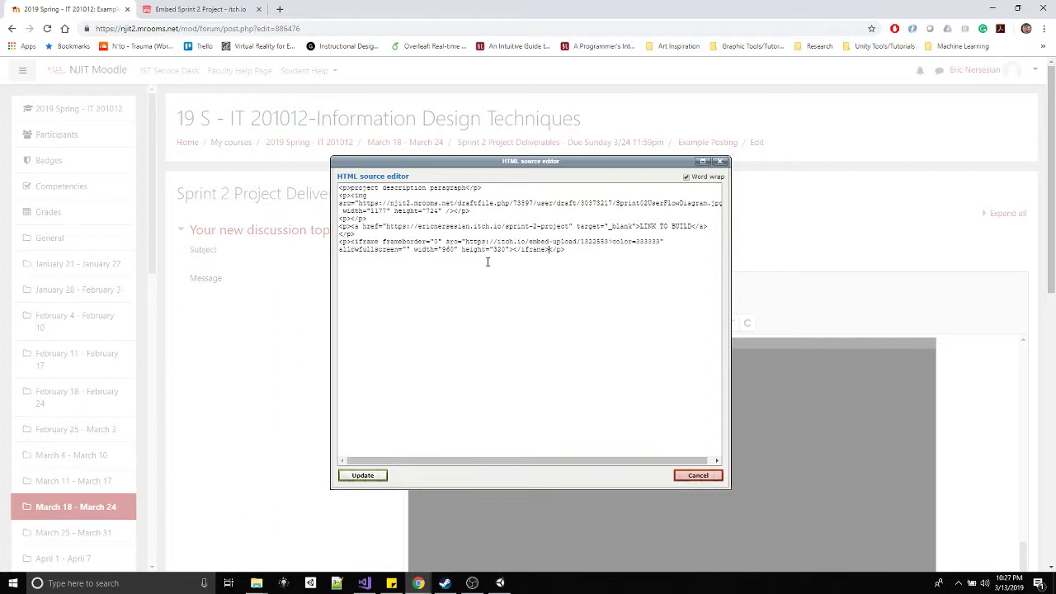
Set the iframe's height to 700 in the HTML source and update the message
key("BackSpace")
key("BackSpace")
key("BackSpace")
type("700")
left_click(363, 476)
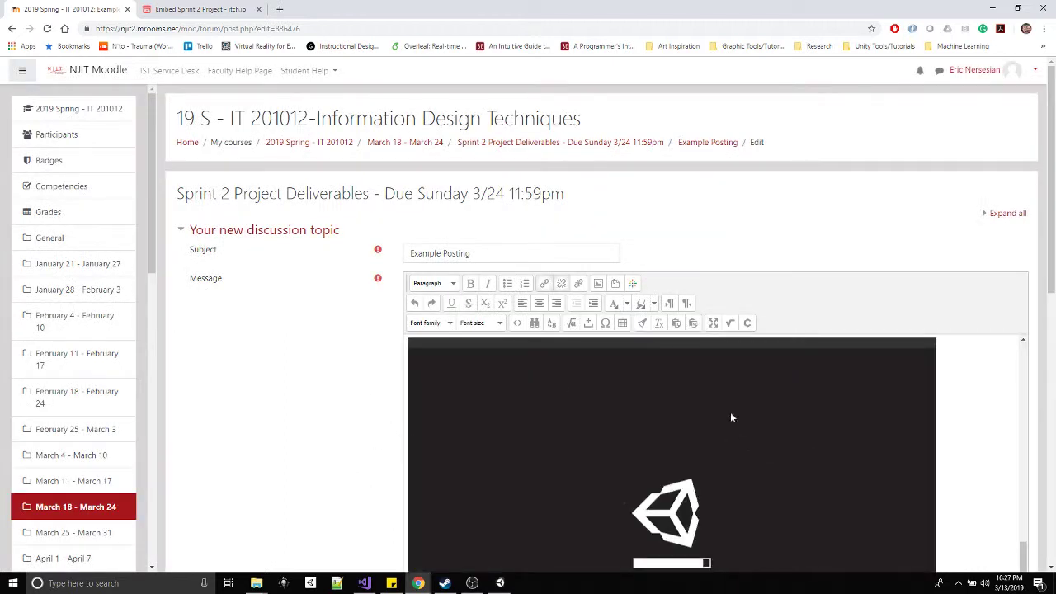
Save the changes to the Example Posting forum post
scroll(730, 418, "down", 2)
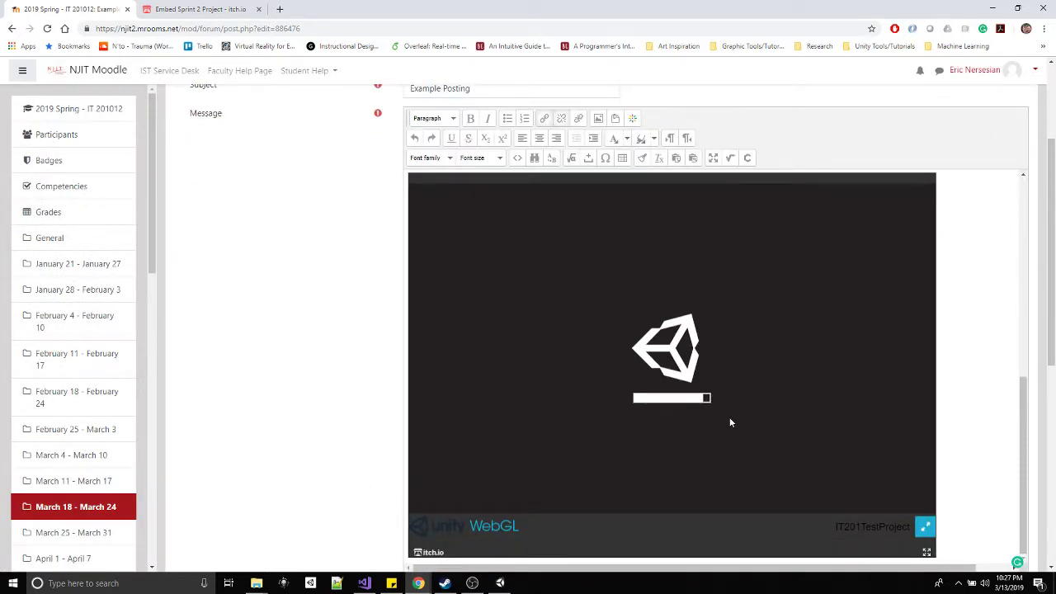
scroll(730, 422, "down", 3)
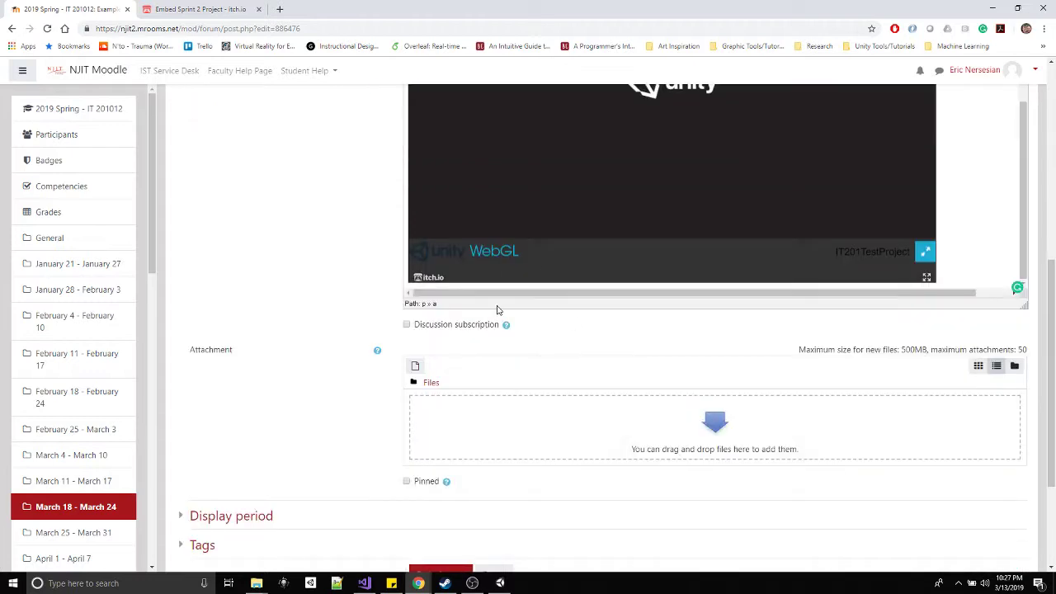
scroll(528, 355, "up", 3)
scroll(707, 443, "down", 5)
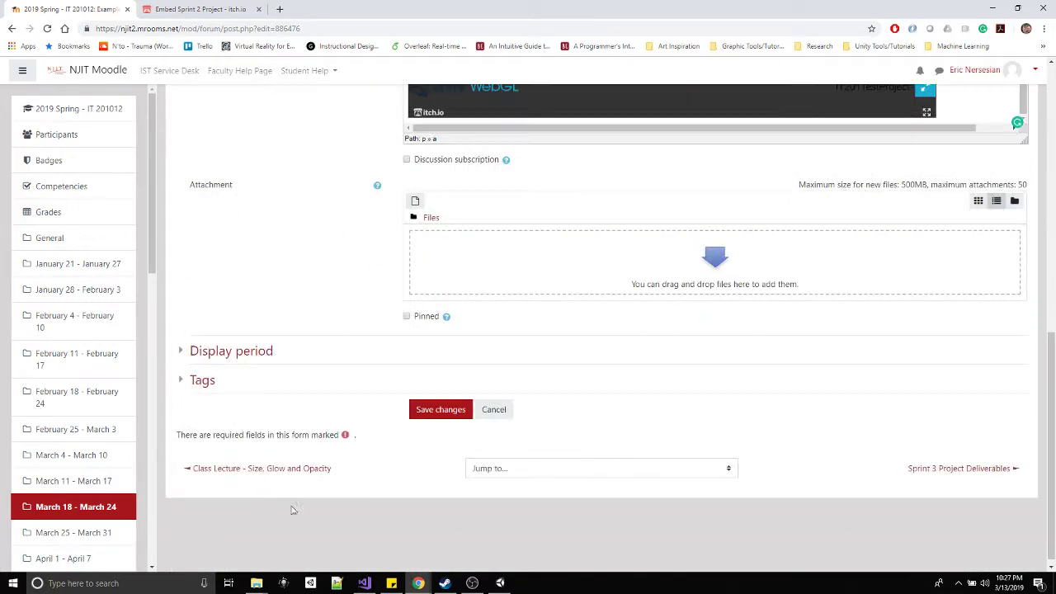
left_click(446, 408)
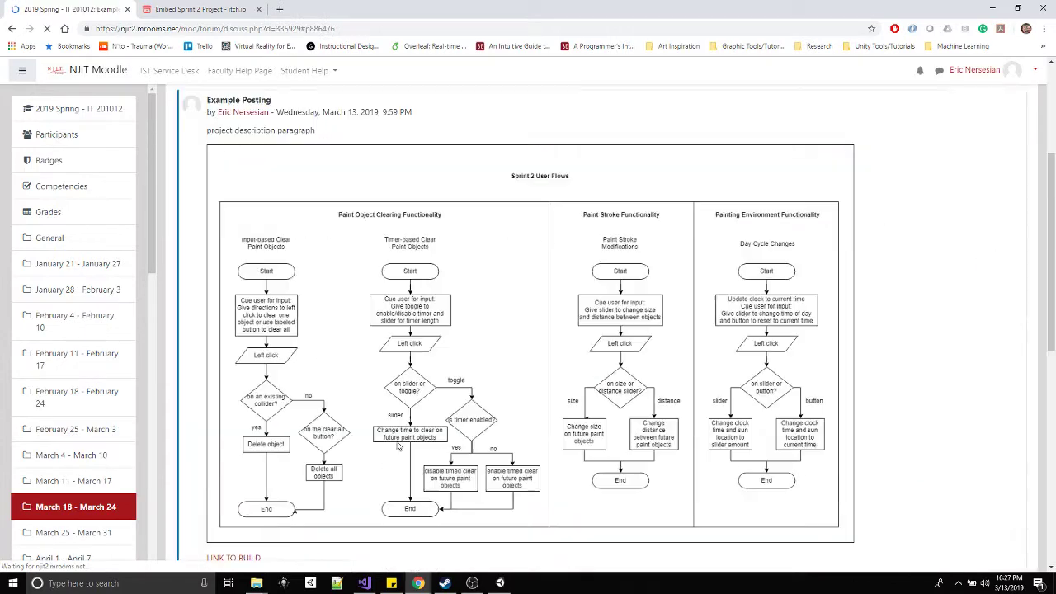
Review the published post's project description paragraph, flowchart image, build link and embedded game
scroll(825, 334, "up", 3)
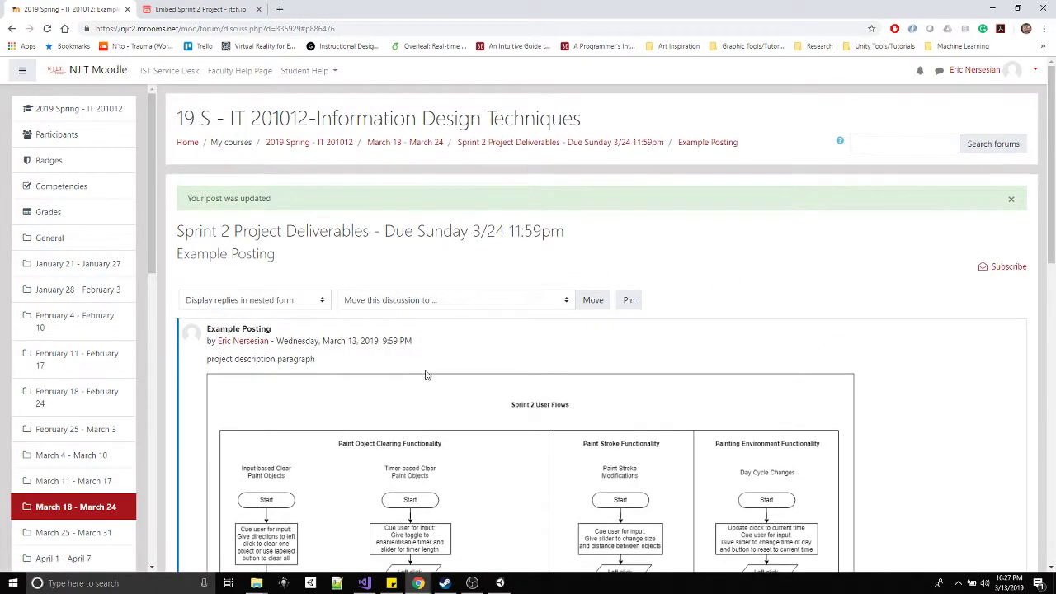
scroll(422, 355, "down", 2)
left_click_drag(334, 250, 197, 249)
scroll(462, 330, "down", 2)
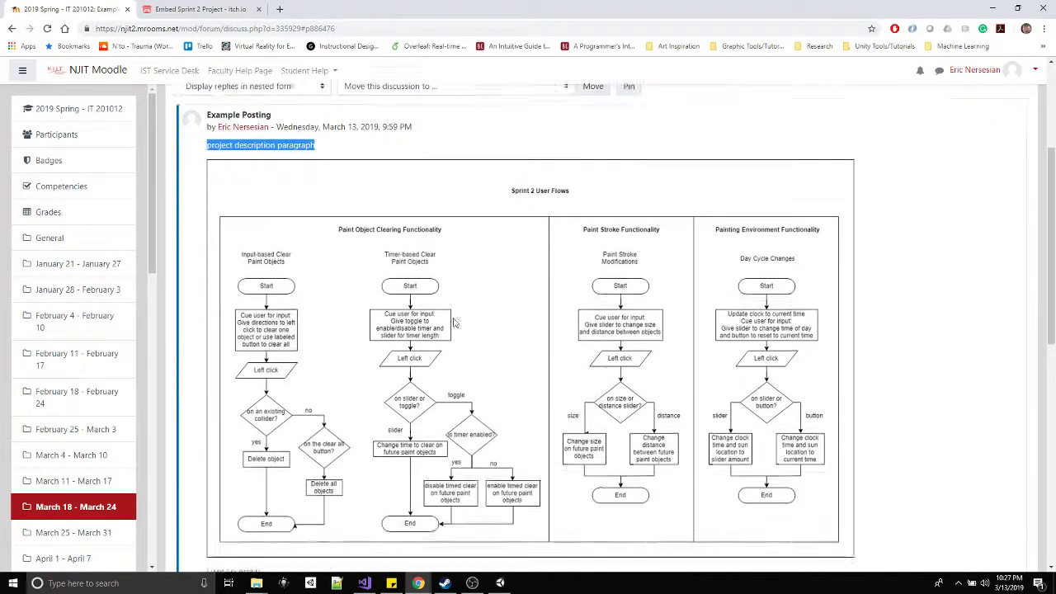
scroll(537, 356, "down", 1)
scroll(536, 356, "down", 3)
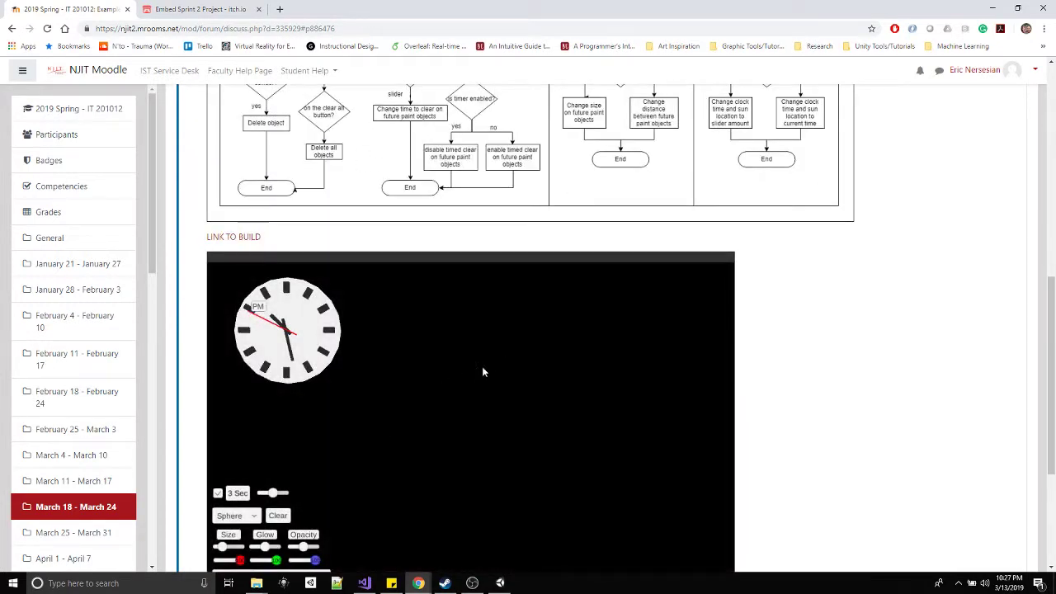
Test the embedded game by painting strokes on the canvas and changing the clock's time of day
mouse_move(503, 341)
left_mouse_down()
mouse_move(394, 473)
mouse_move(362, 457)
left_mouse_up()
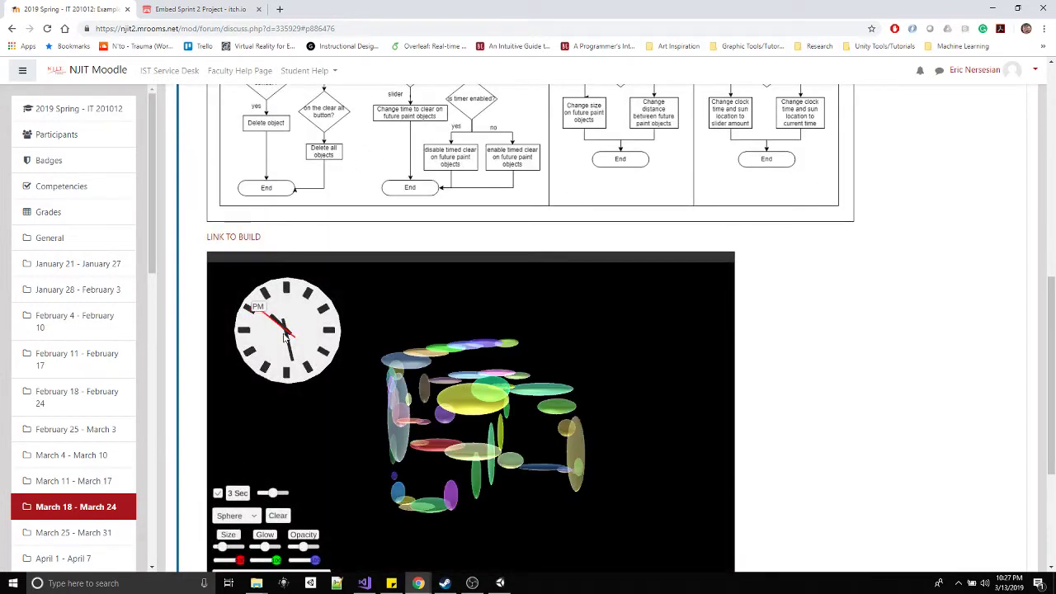
left_click(255, 310)
left_click(265, 359)
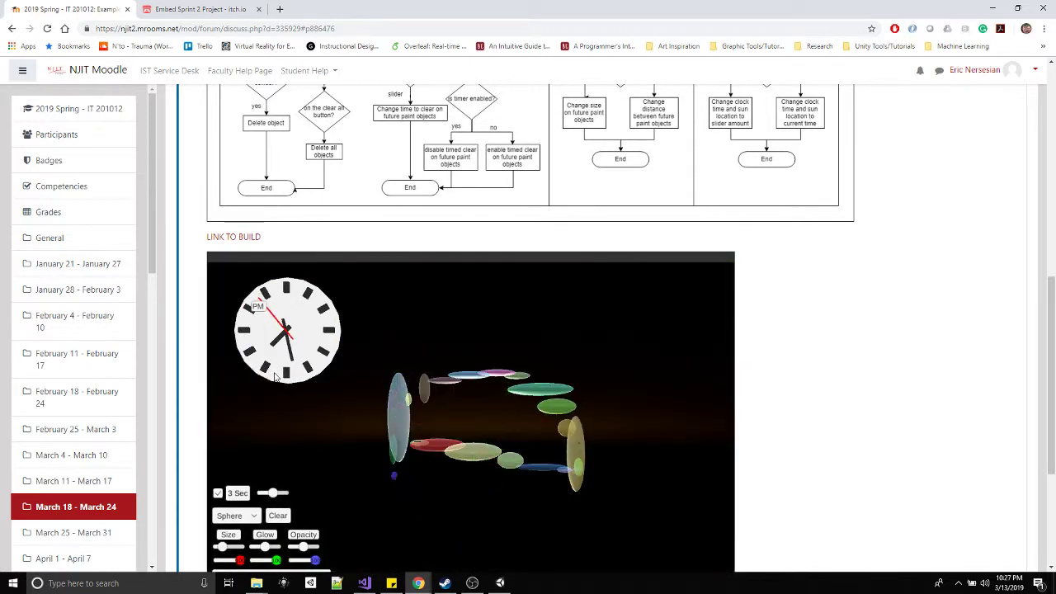
left_click(315, 370)
mouse_move(523, 328)
left_mouse_down()
mouse_move(438, 489)
mouse_move(450, 320)
mouse_move(533, 452)
mouse_move(619, 381)
left_mouse_up()
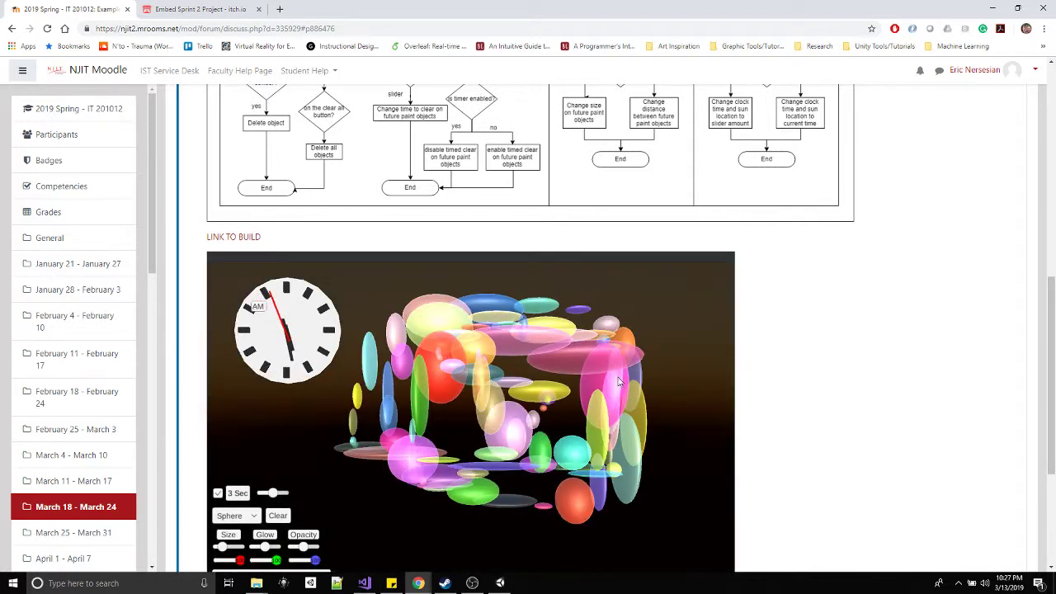
Follow the LINK TO BUILD link and run the game on its itch.io page
left_click(239, 238)
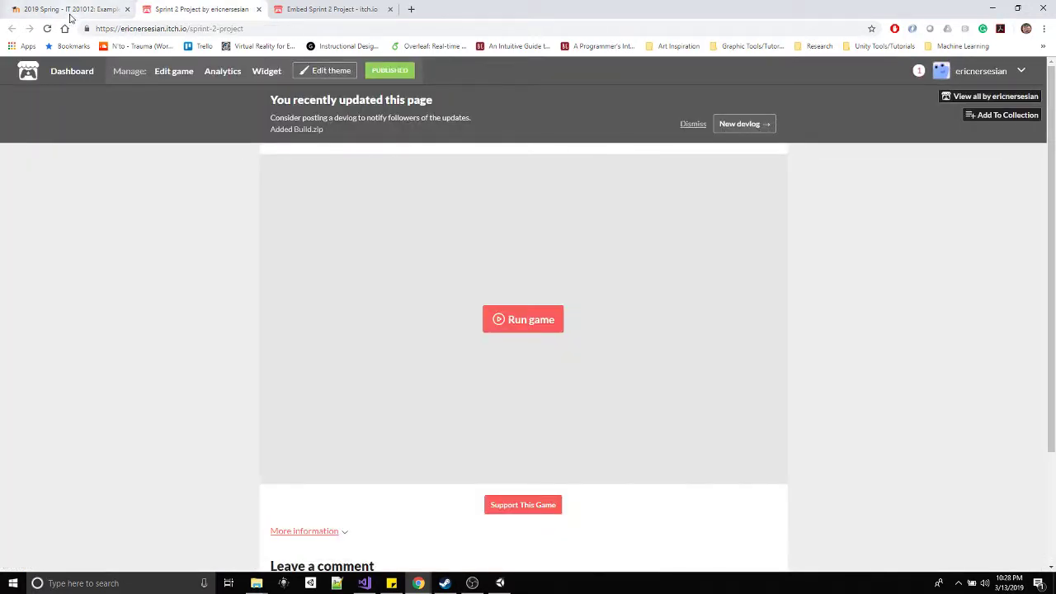
left_click(523, 323)
left_click(51, 8)
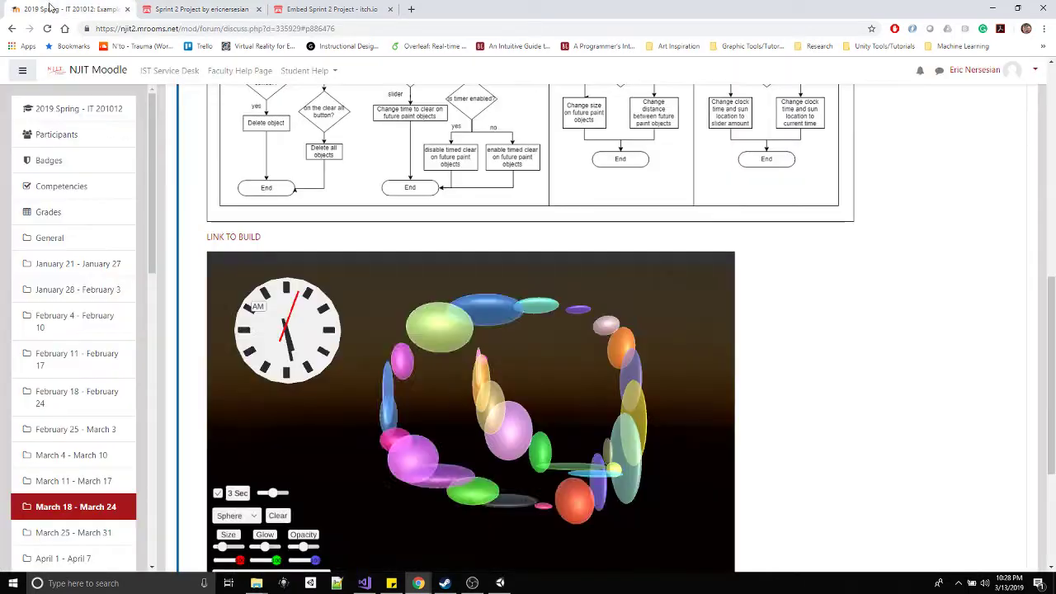
left_click(206, 12)
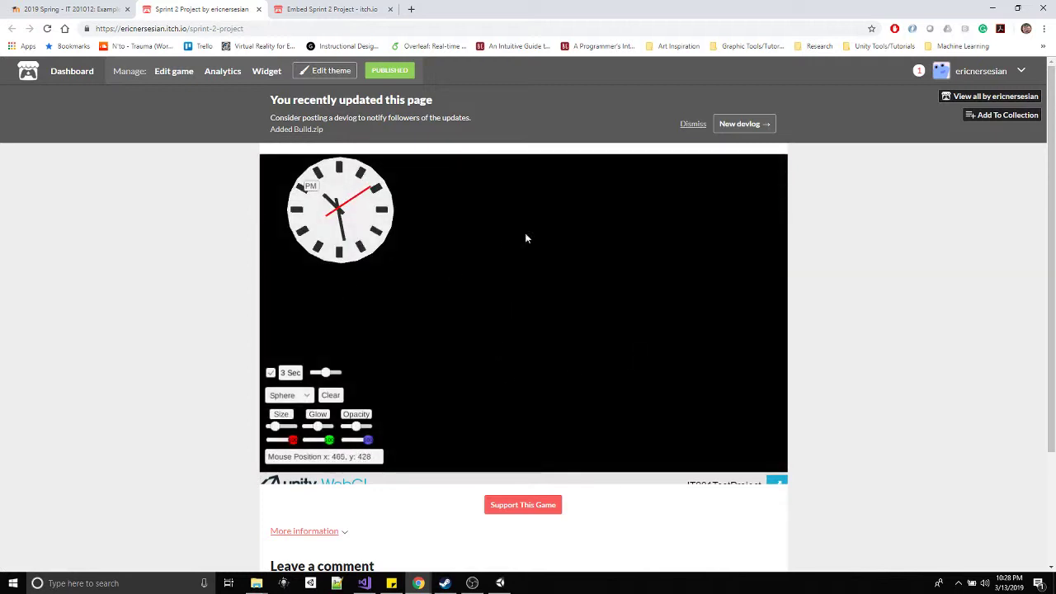
Test the itch.io build by painting strokes on the canvas, with Glow and Opacity raised to maximum between strokes
mouse_move(526, 235)
left_mouse_down()
mouse_move(368, 371)
mouse_move(718, 237)
mouse_move(577, 307)
mouse_move(639, 363)
mouse_move(481, 368)
left_mouse_up()
left_click_drag(357, 426, 329, 427)
mouse_move(538, 233)
left_mouse_down()
mouse_move(460, 388)
mouse_move(238, 314)
mouse_move(490, 186)
mouse_move(360, 342)
mouse_move(295, 279)
left_mouse_up()
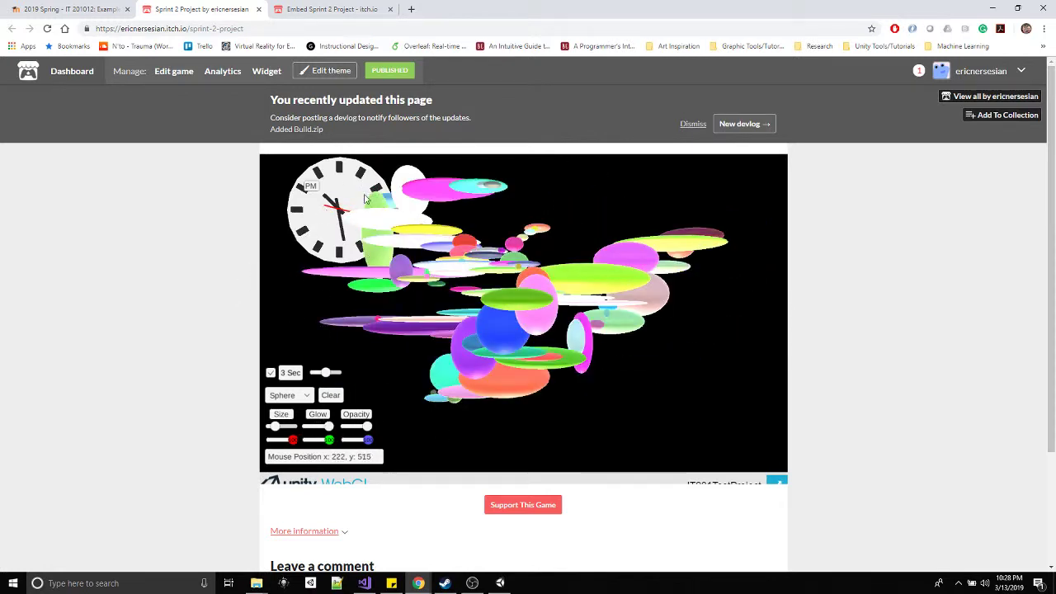
mouse_move(365, 199)
left_mouse_down()
mouse_move(278, 314)
mouse_move(403, 366)
mouse_move(430, 321)
mouse_move(425, 281)
left_mouse_up()
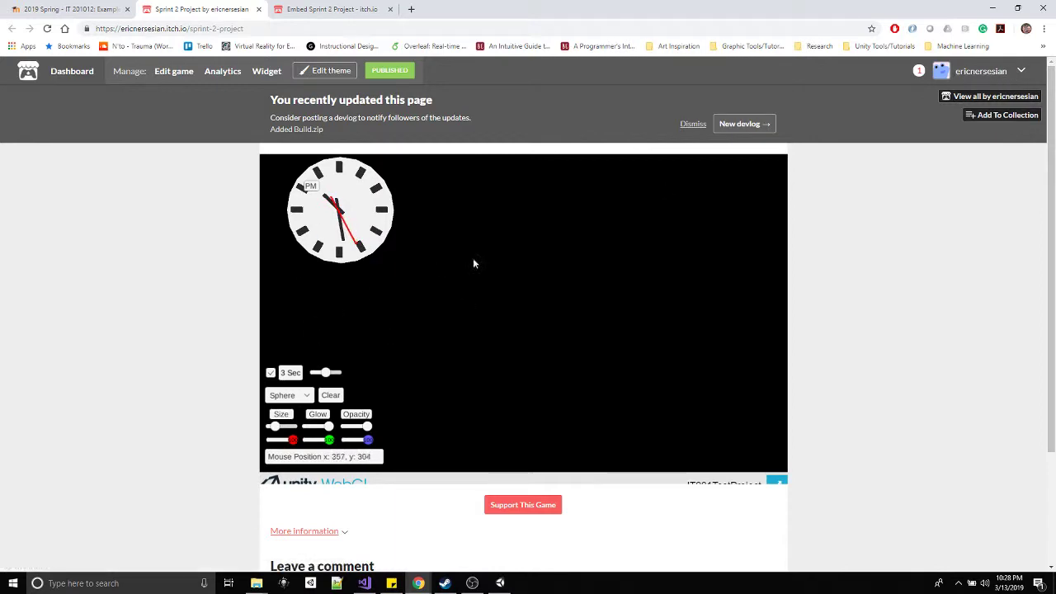
Return to the Moodle forum post, recheck its description, flowchart and build link, and paint strokes in the embedded game
left_click(39, 9)
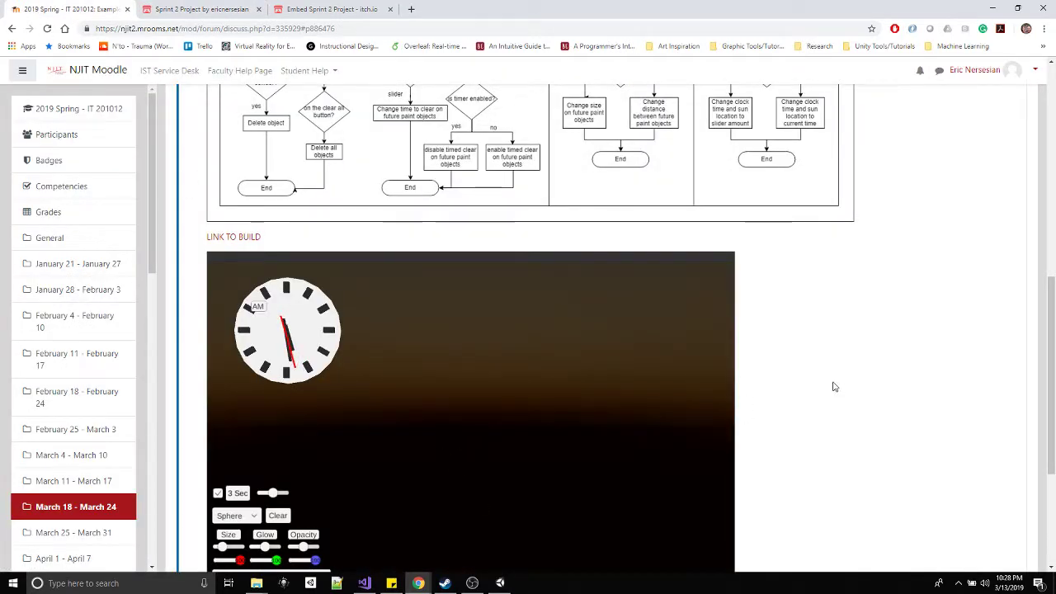
scroll(833, 387, "up", 8)
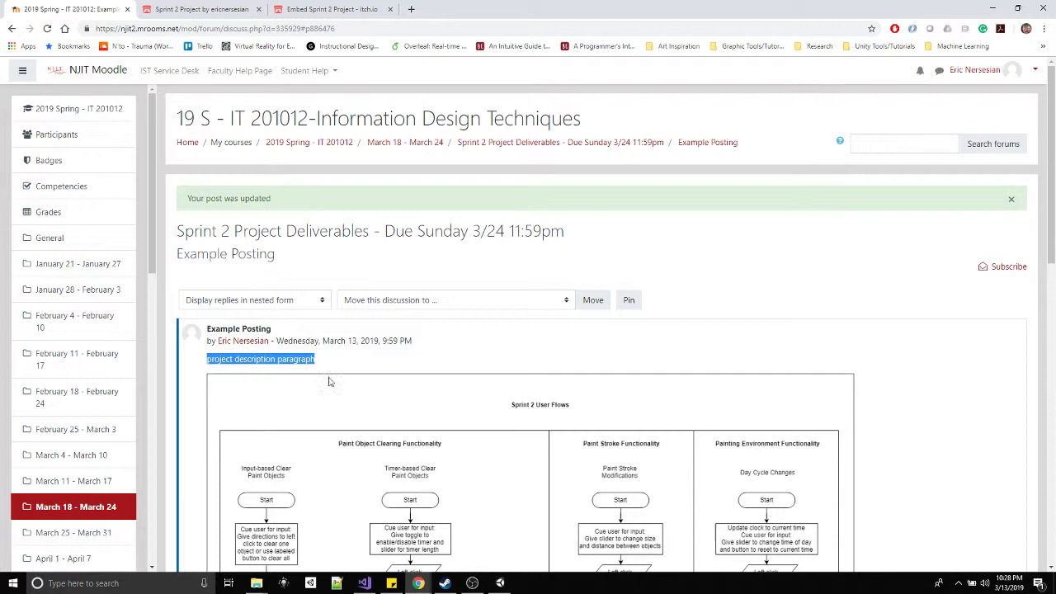
left_click(370, 363)
scroll(802, 259, "down", 4)
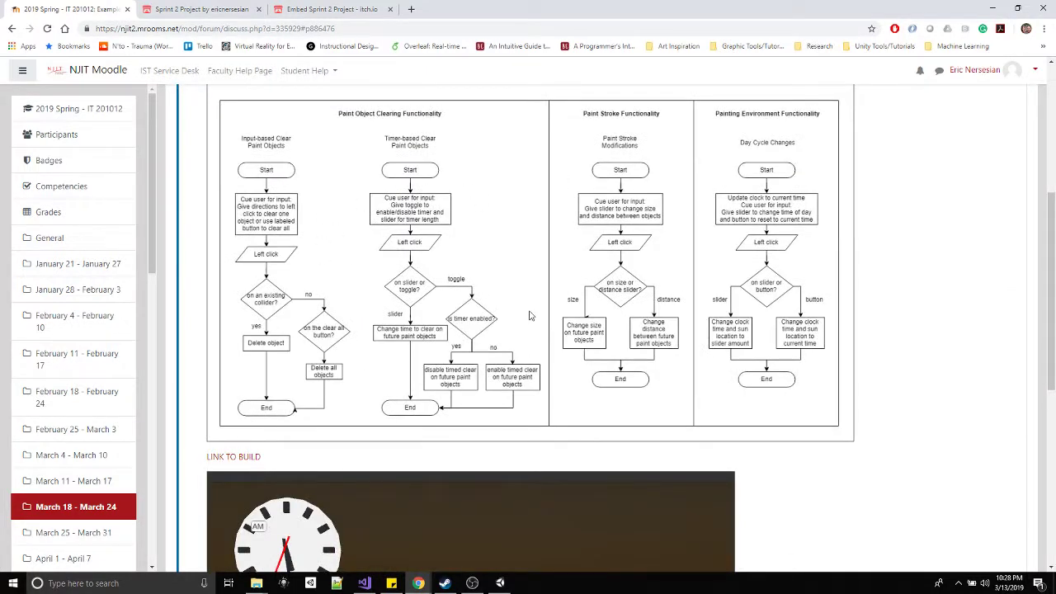
scroll(530, 316, "down", 3)
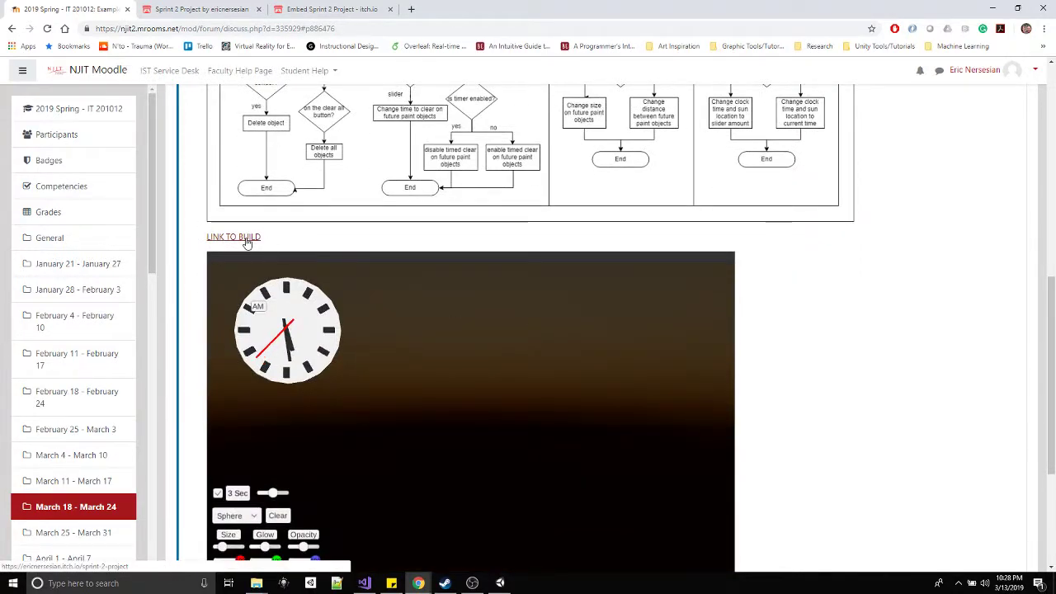
scroll(246, 241, "down", 1)
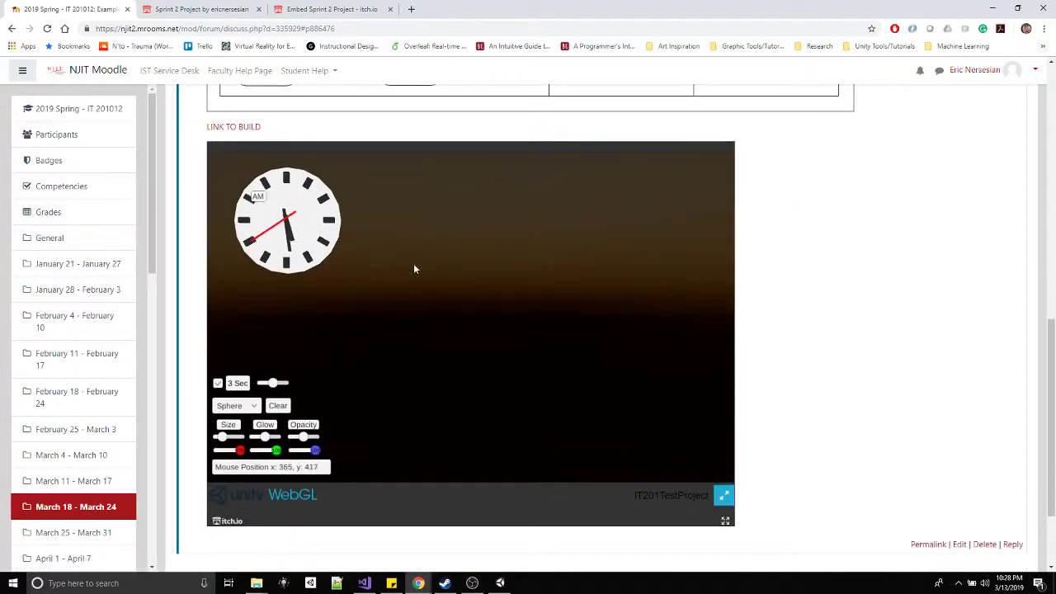
mouse_move(413, 263)
left_mouse_down()
mouse_move(519, 381)
mouse_move(620, 346)
mouse_move(392, 329)
mouse_move(514, 374)
left_mouse_up()
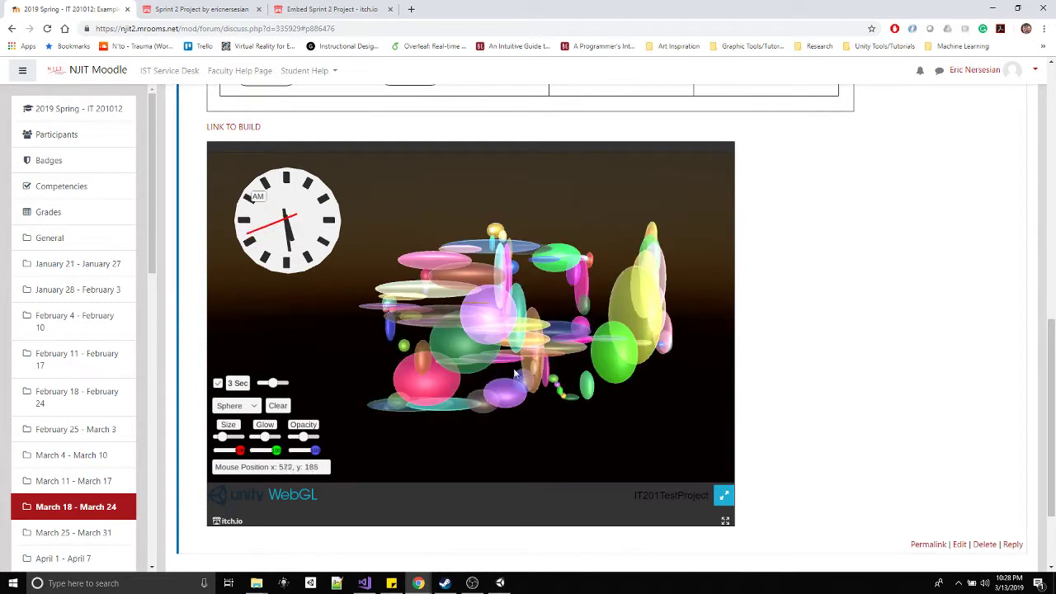